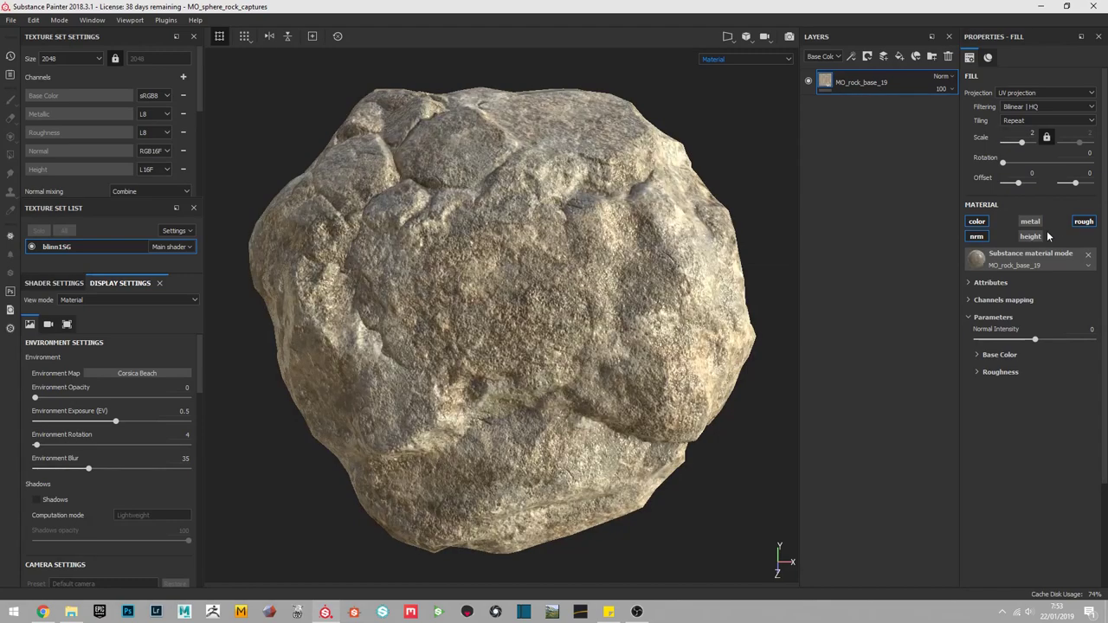
Try tri-planar projection with an X offset on the rock base fill, then revert to UV projection
click(1022, 93)
click(1014, 113)
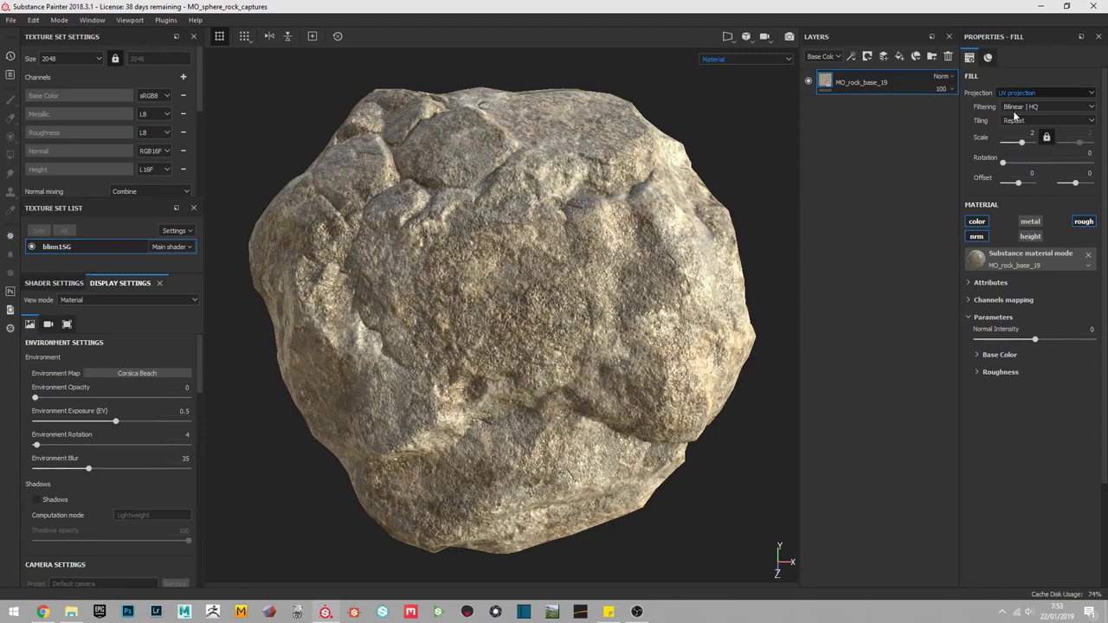
mouse_move(582, 309)
mouse_down()
mouse_move(628, 310)
mouse_move(606, 309)
mouse_up()
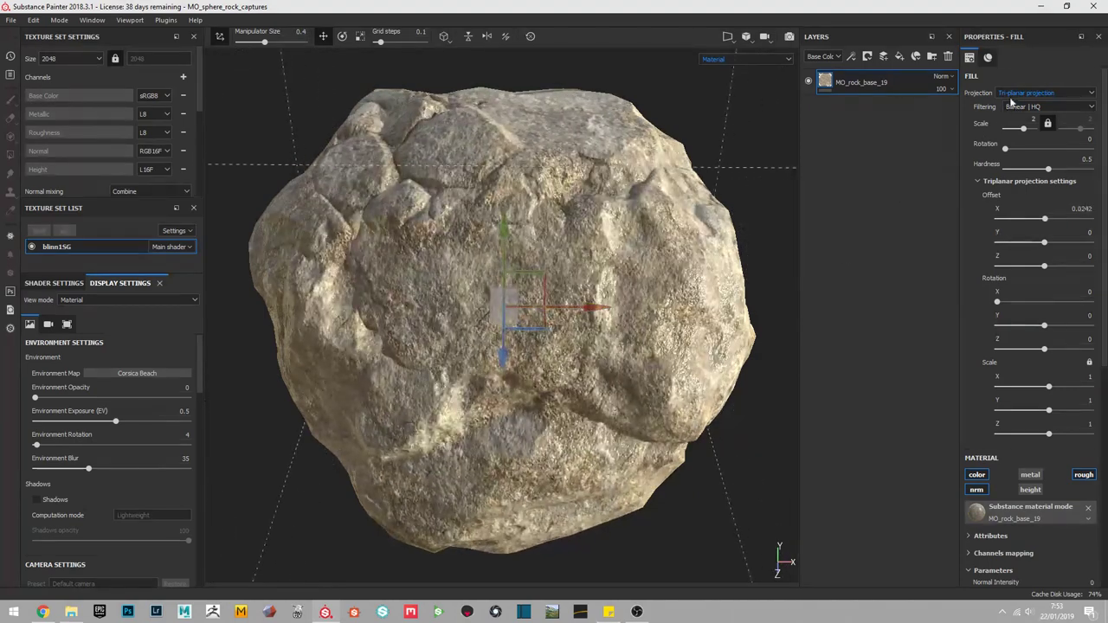
click(1026, 93)
click(1013, 114)
Rotate the environment lighting to 20 and nudge Normal Intensity to 0.02
mouse_move(601, 352)
alt+mouse_down()
mouse_move(625, 292)
mouse_move(577, 250)
mouse_move(595, 301)
alt+mouse_up()
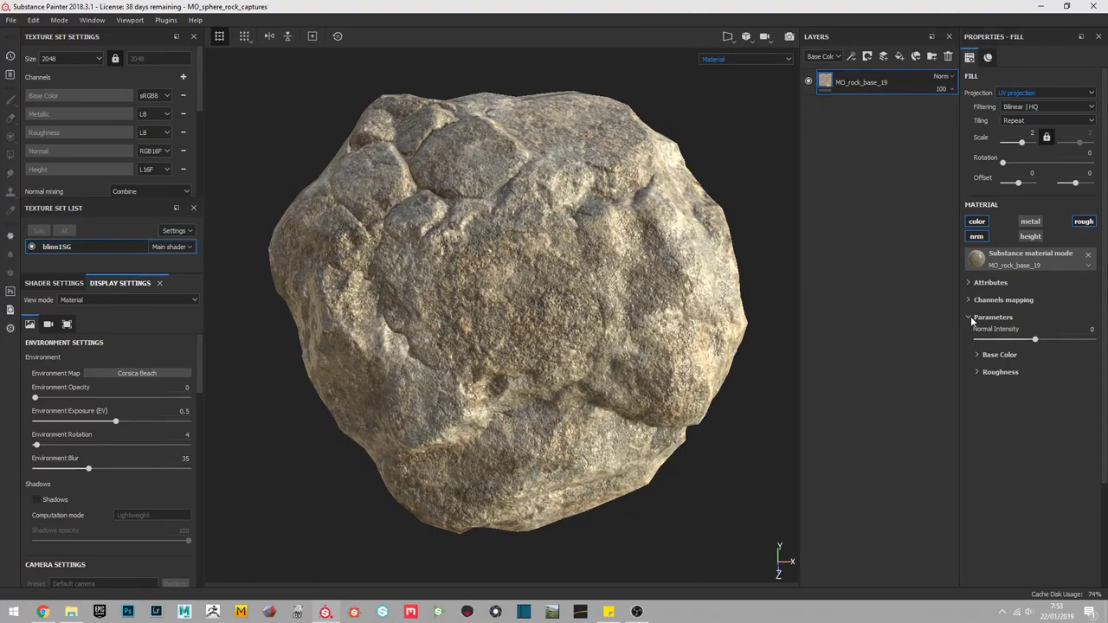
shift+right_drag(622, 318, 623, 317)
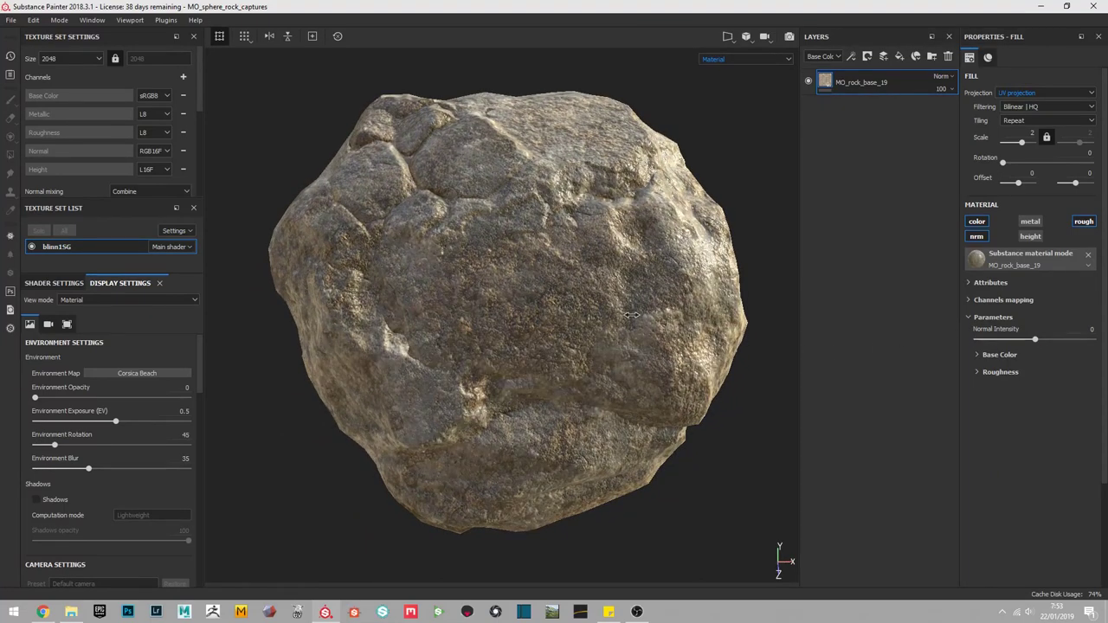
mouse_move(1036, 340)
mouse_down()
mouse_move(1069, 343)
mouse_move(984, 342)
mouse_move(1040, 343)
mouse_up()
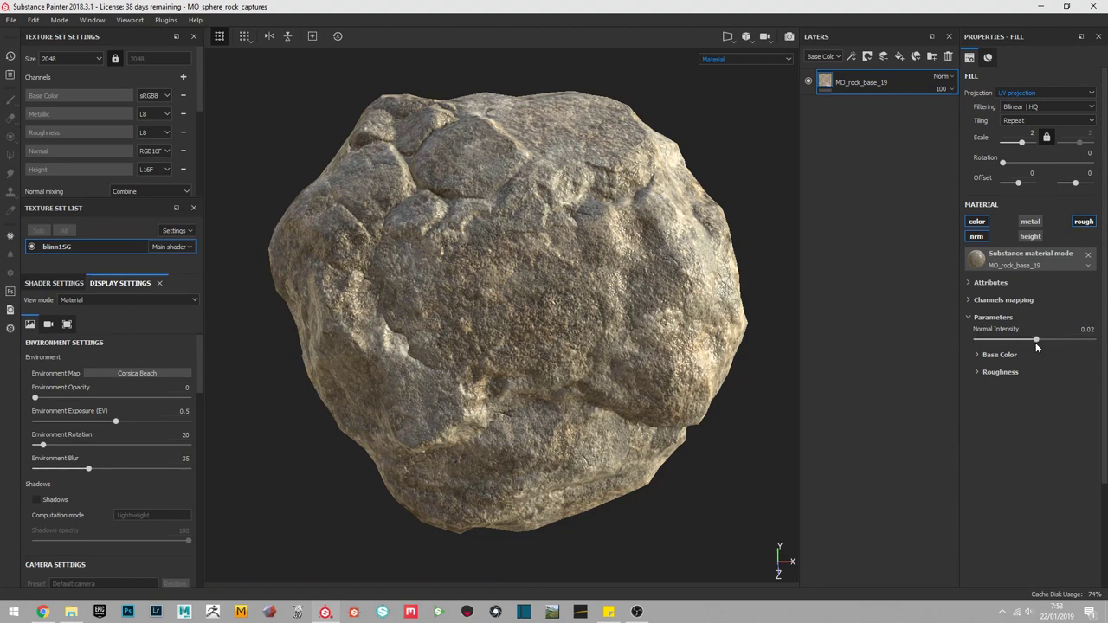
Set the rock material's Normal Intensity to 0
click(1087, 330)
text(0)
key(Return)
Experiment with Base Color hue, saturation, luminosity and sharpening, restoring hue and saturation to 0.5
click(980, 355)
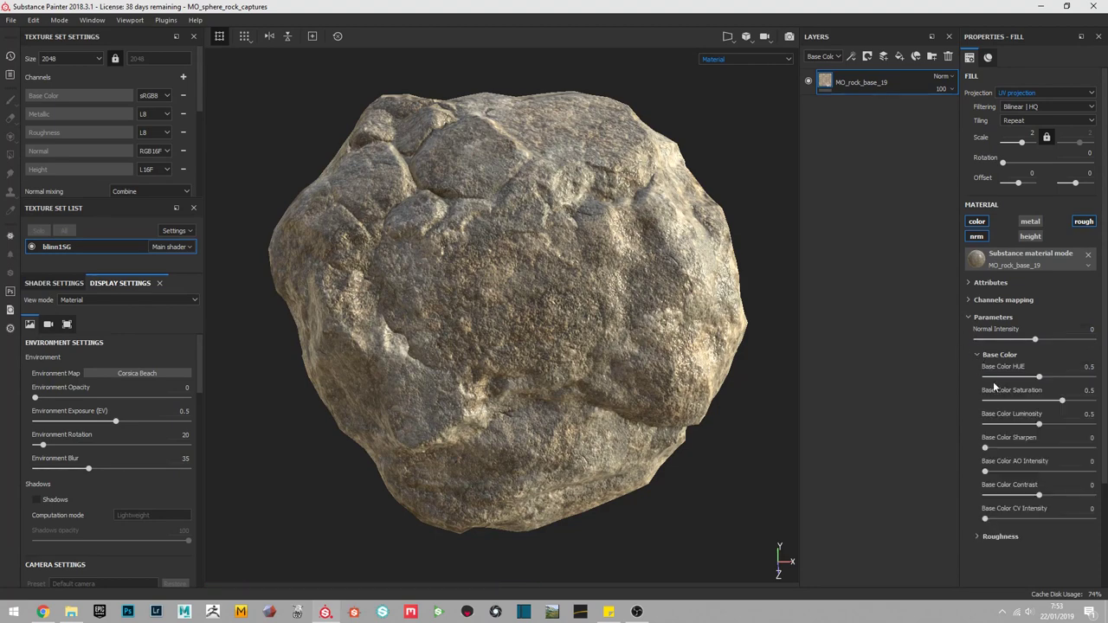
mouse_move(1040, 379)
mouse_down()
mouse_move(1106, 384)
mouse_move(983, 378)
mouse_up()
double_click(983, 377)
mouse_move(1062, 401)
mouse_down()
mouse_move(1045, 402)
mouse_move(1078, 403)
mouse_up()
key(ctrl+z)
mouse_move(1042, 429)
mouse_down()
mouse_move(1083, 429)
mouse_move(1010, 424)
mouse_move(1039, 425)
mouse_up()
drag(986, 449, 1093, 448)
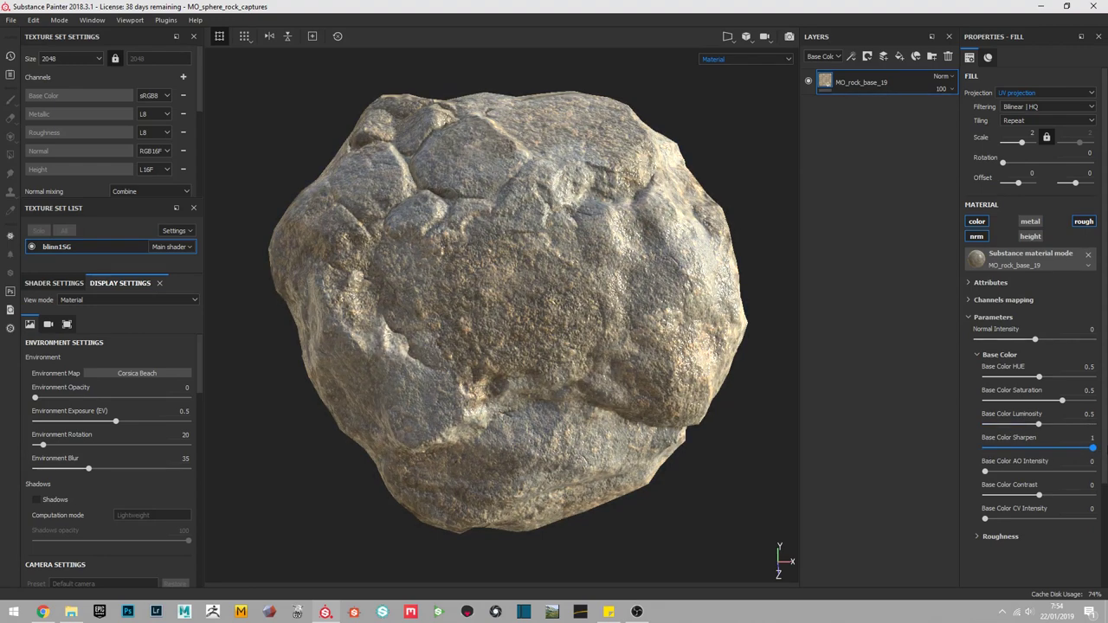
mouse_move(1037, 448)
mouse_down()
mouse_move(985, 448)
mouse_move(1096, 471)
mouse_up()
Reset Base Color AO intensity to 0, keep Contrast at 0, and set CV Intensity to 0.4
click(986, 473)
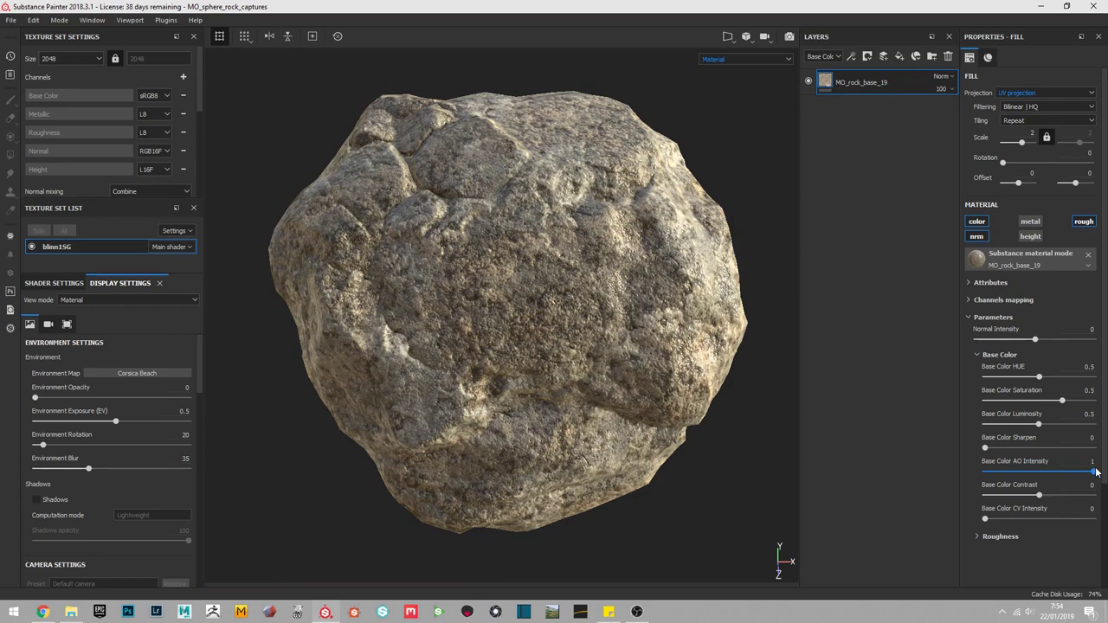
drag(1096, 472, 985, 472)
mouse_move(1043, 495)
mouse_down()
mouse_move(1087, 498)
mouse_move(1001, 497)
mouse_up()
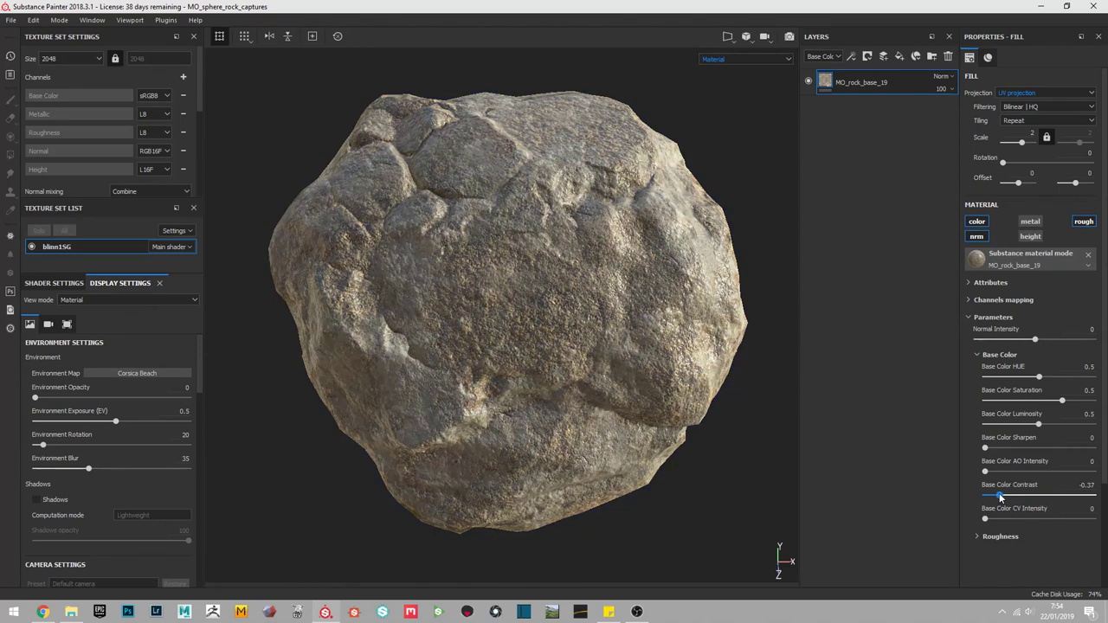
mouse_move(984, 521)
mouse_down()
mouse_move(1067, 525)
mouse_move(1028, 522)
mouse_up()
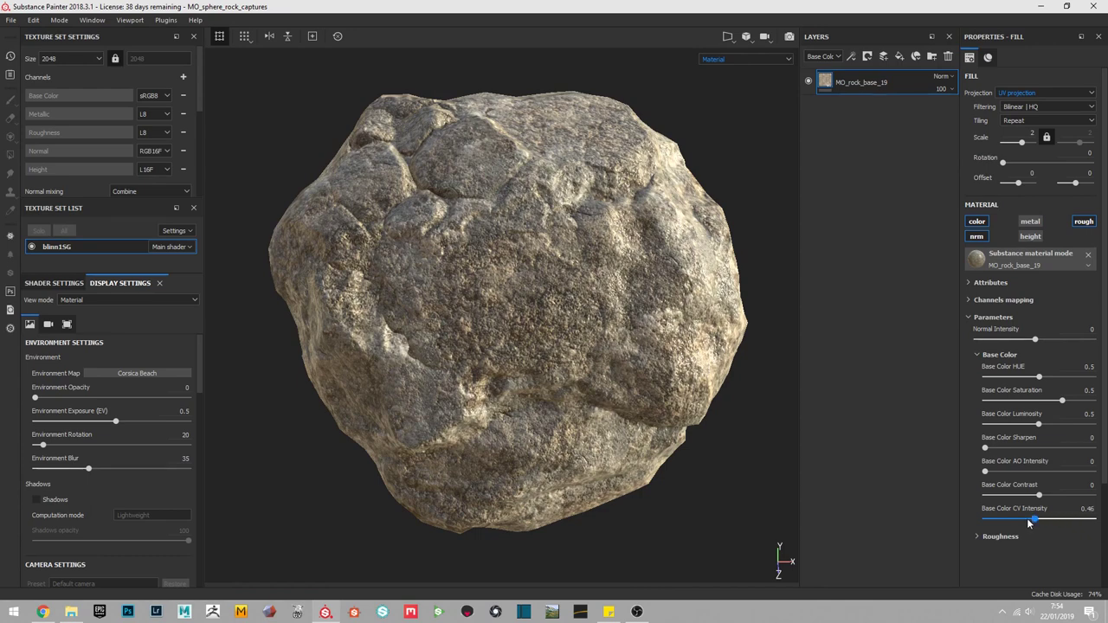
click(977, 536)
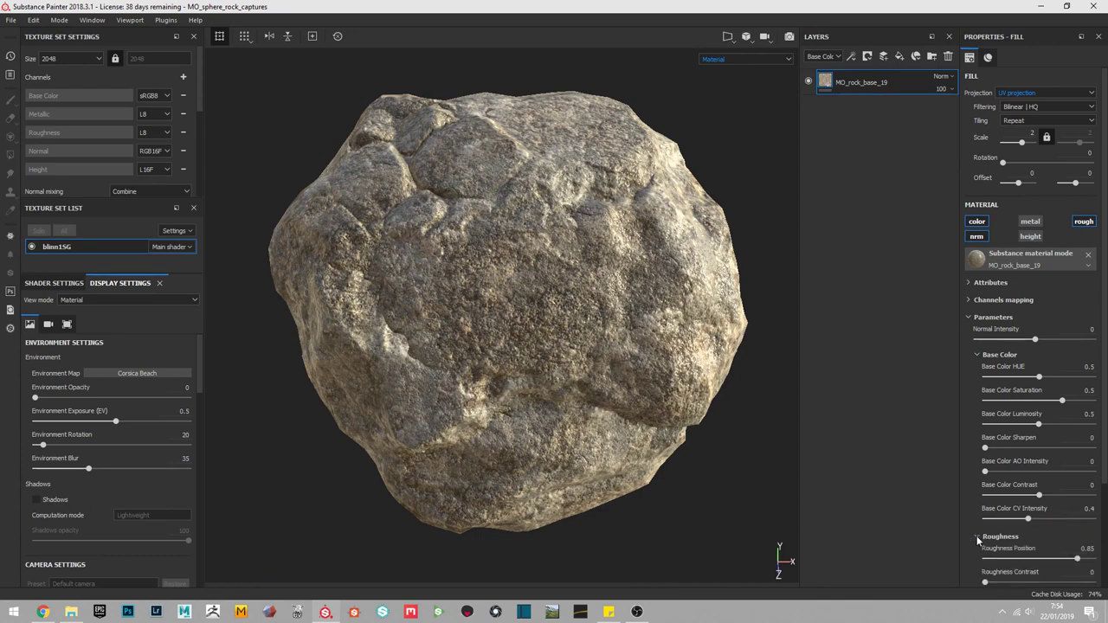
Raise MO_rock_base_19's Roughness Position to 0.76 and turn the environment lighting to 346
click(977, 355)
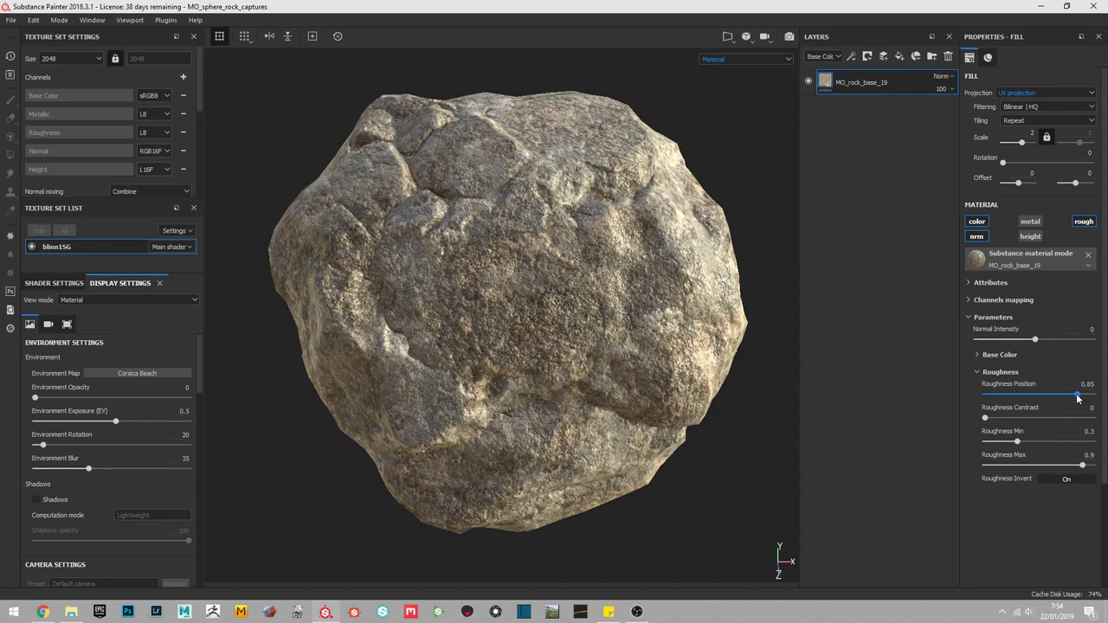
mouse_move(1065, 397)
mouse_down()
mouse_move(1084, 398)
mouse_move(1020, 399)
mouse_up()
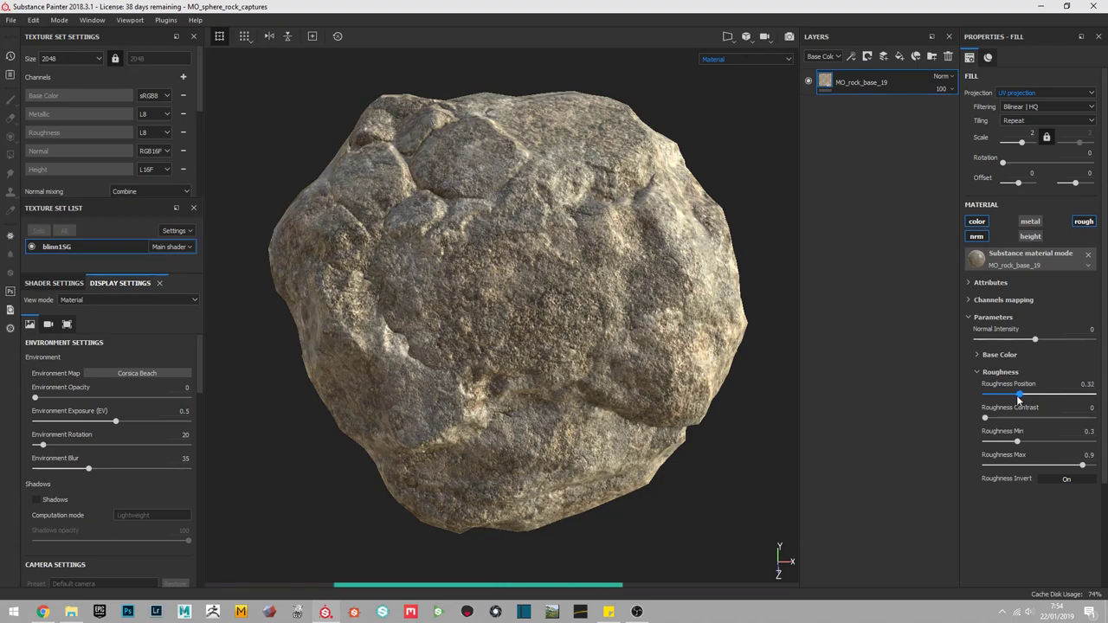
drag(1019, 398, 1044, 398)
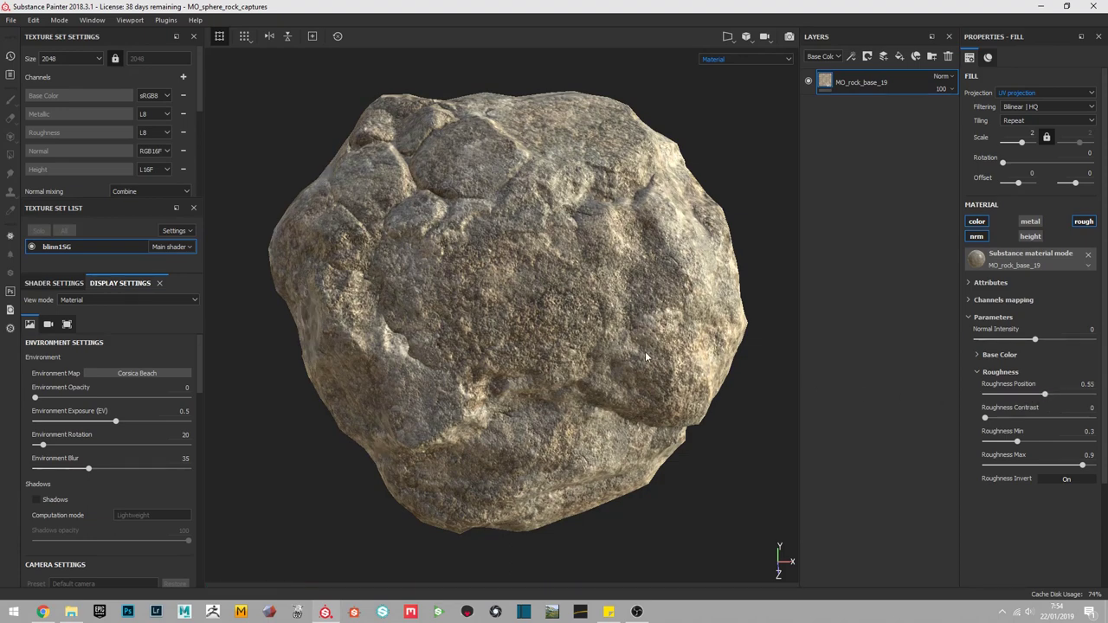
shift+right_drag(645, 356, 637, 362)
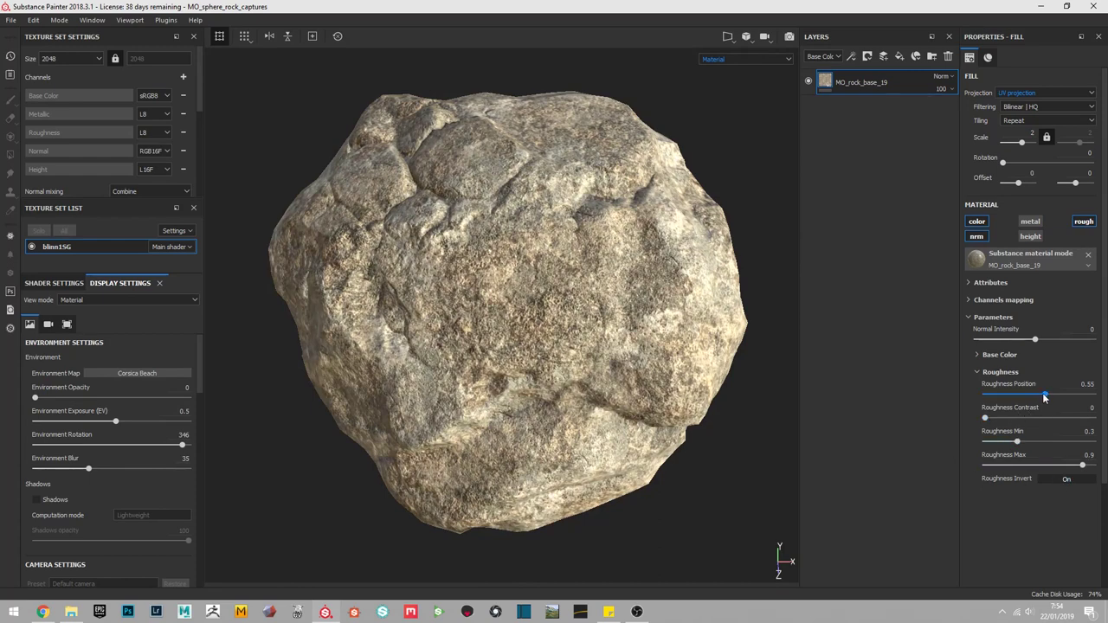
drag(1044, 399, 1067, 398)
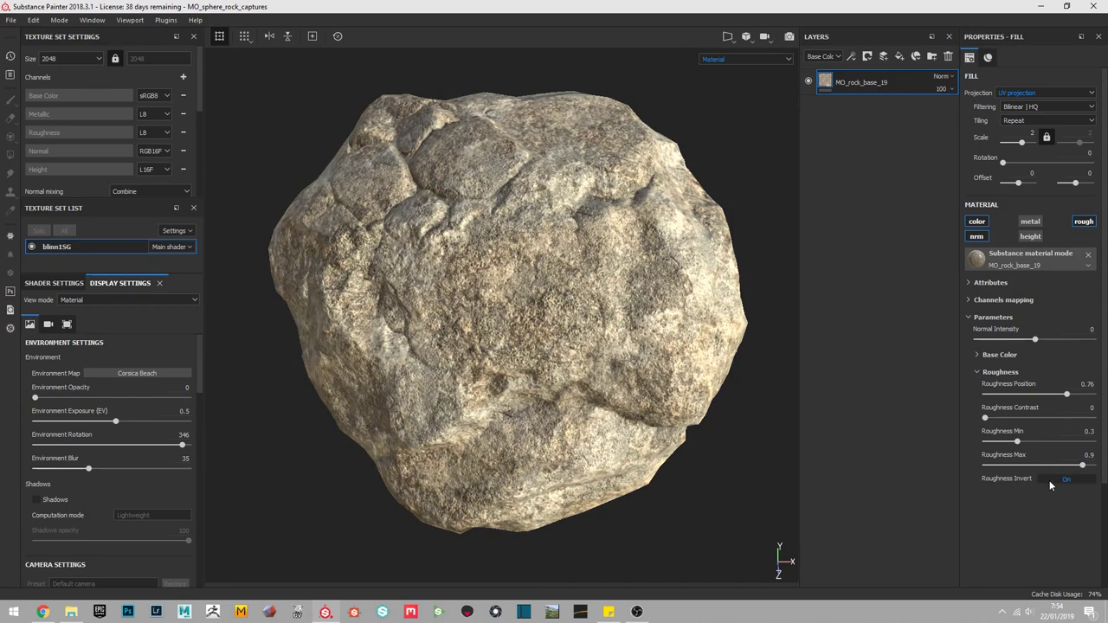
Preview the Roughness channel and set roughness Min 0, Max 1, Contrast 0.39
click(736, 59)
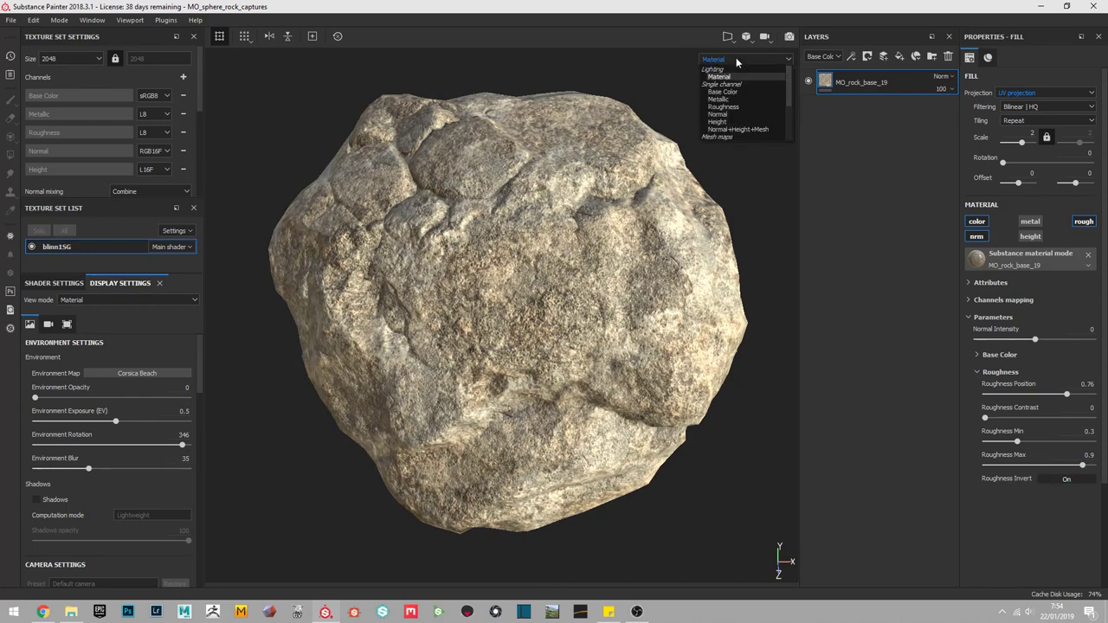
click(732, 111)
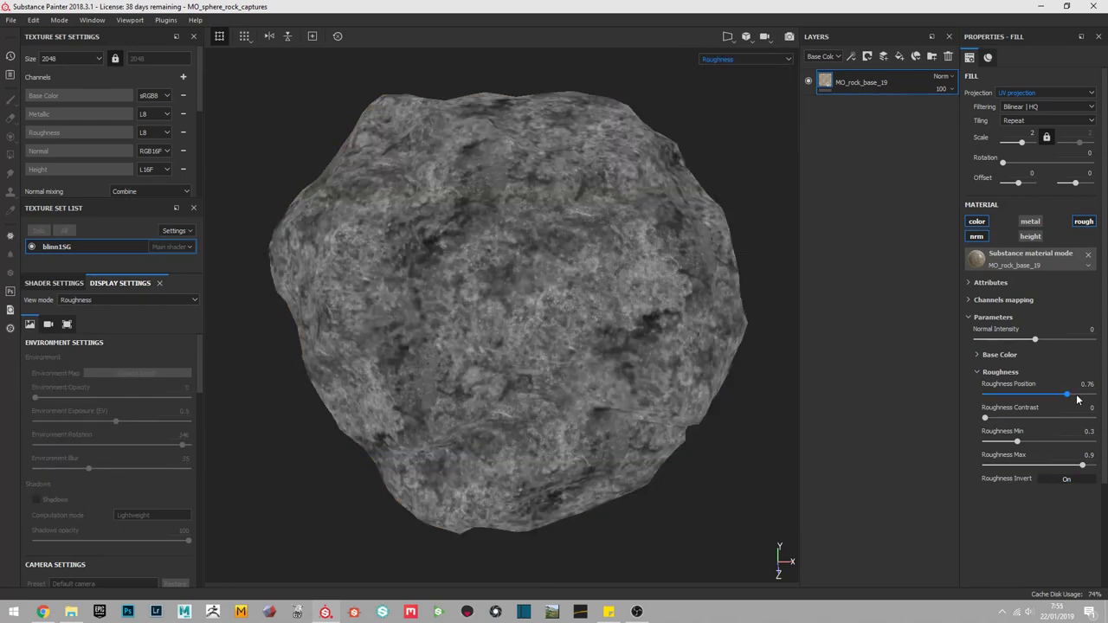
drag(1066, 397, 1067, 397)
drag(1018, 442, 983, 443)
drag(1082, 465, 1102, 469)
drag(987, 416, 1028, 418)
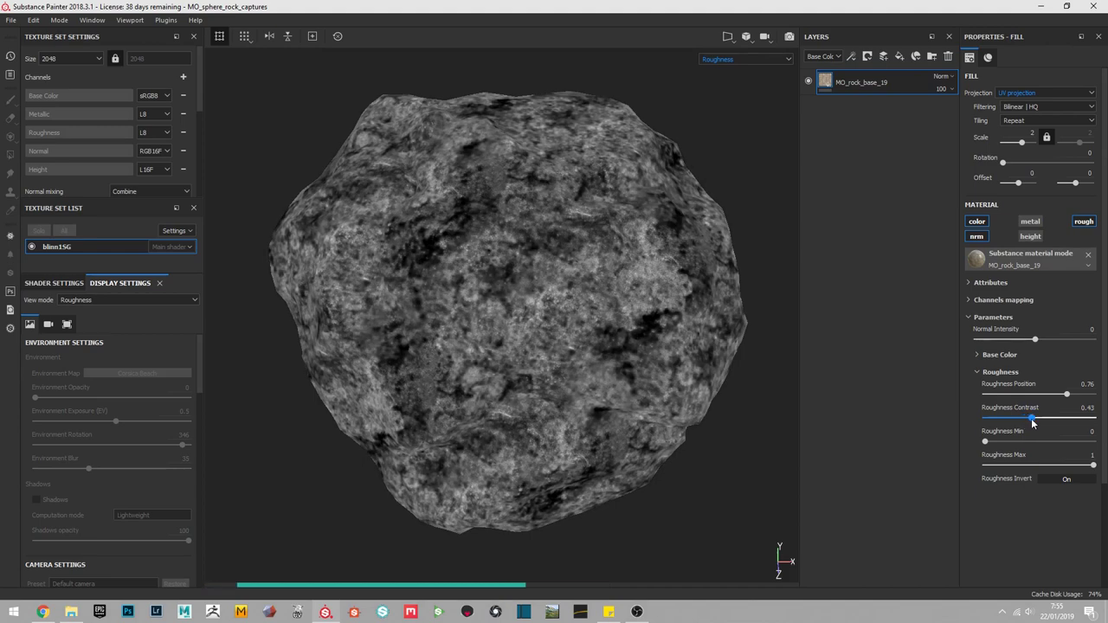
Set roughness Position to 0.78, turn Roughness Invert off, and return to Material view
click(1069, 395)
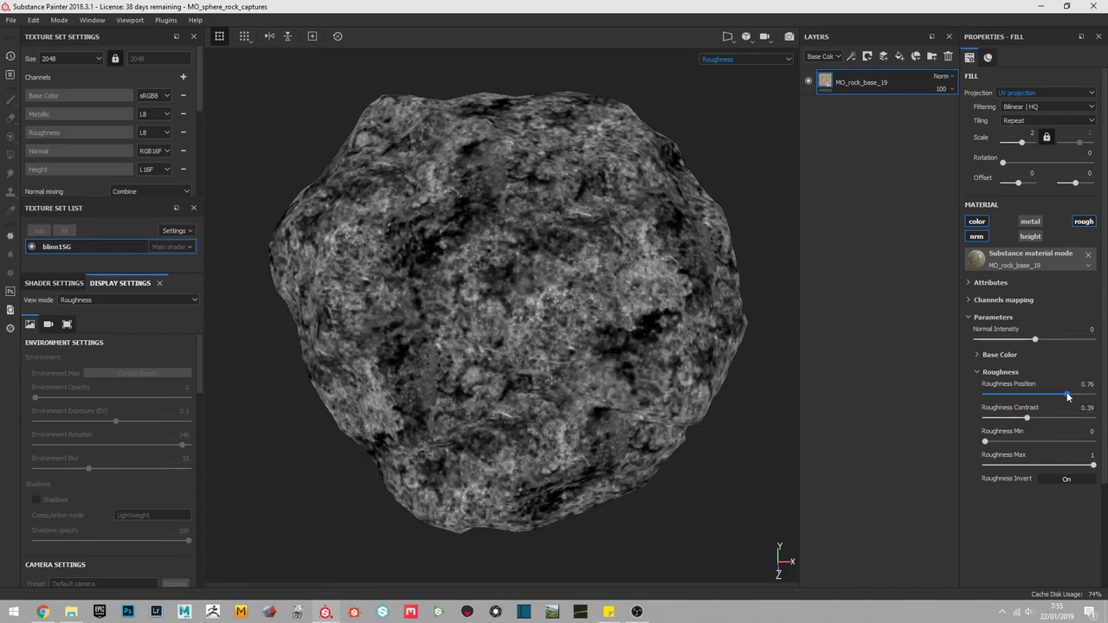
drag(1054, 396, 1068, 397)
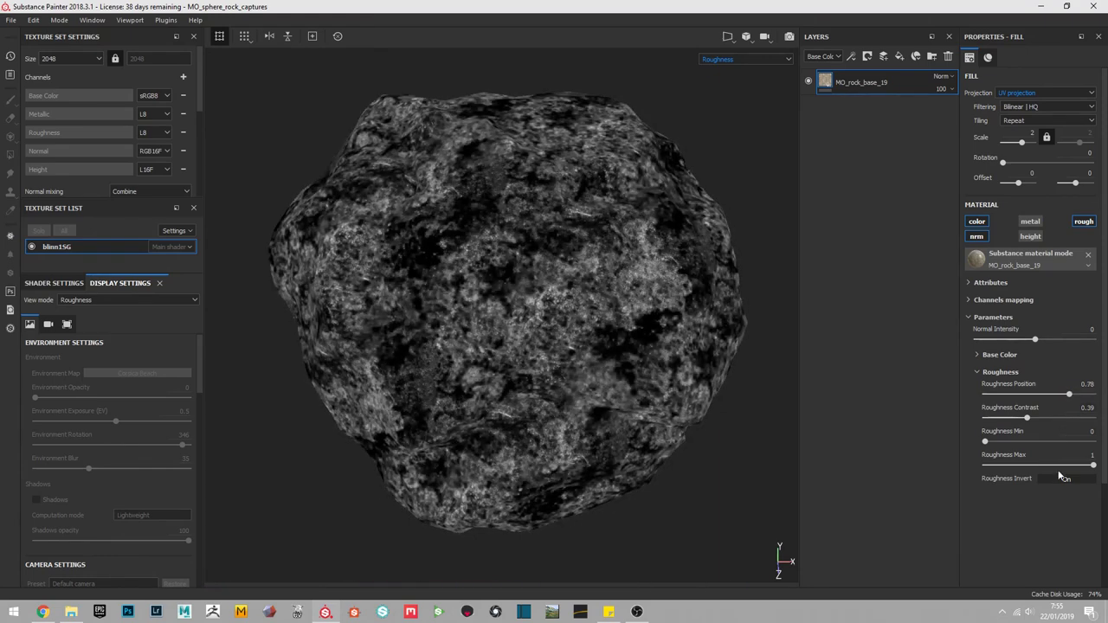
click(1060, 479)
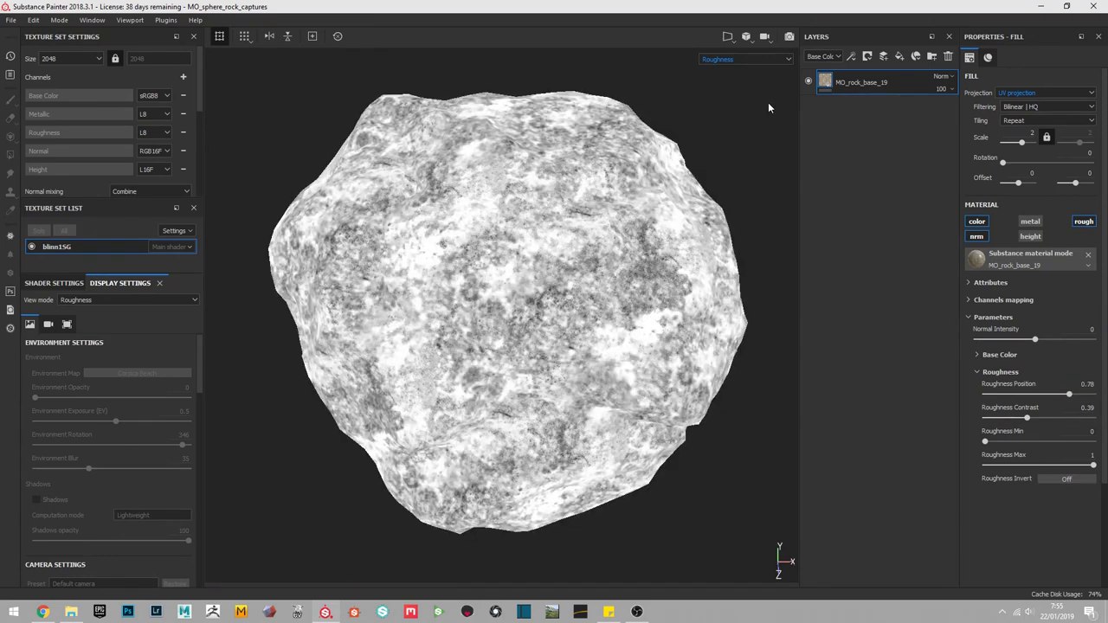
click(740, 60)
click(731, 74)
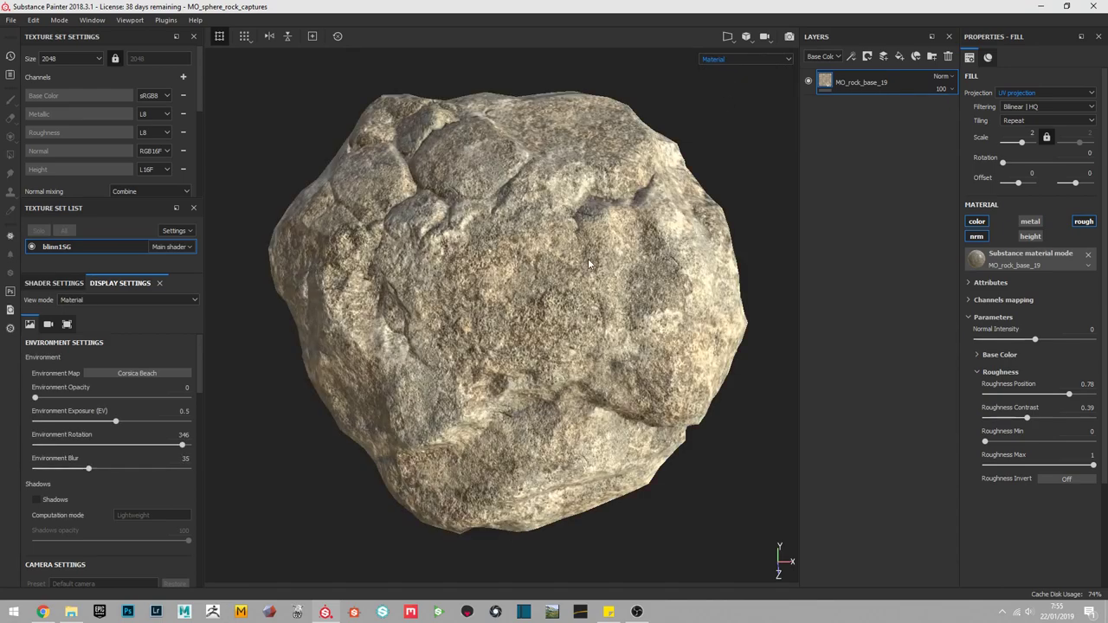
Create a black fill layer and a white fill layer with roughness about 0.86
mouse_move(591, 263)
shift+right_down()
mouse_move(617, 260)
mouse_move(516, 270)
mouse_move(796, 368)
shift+right_up()
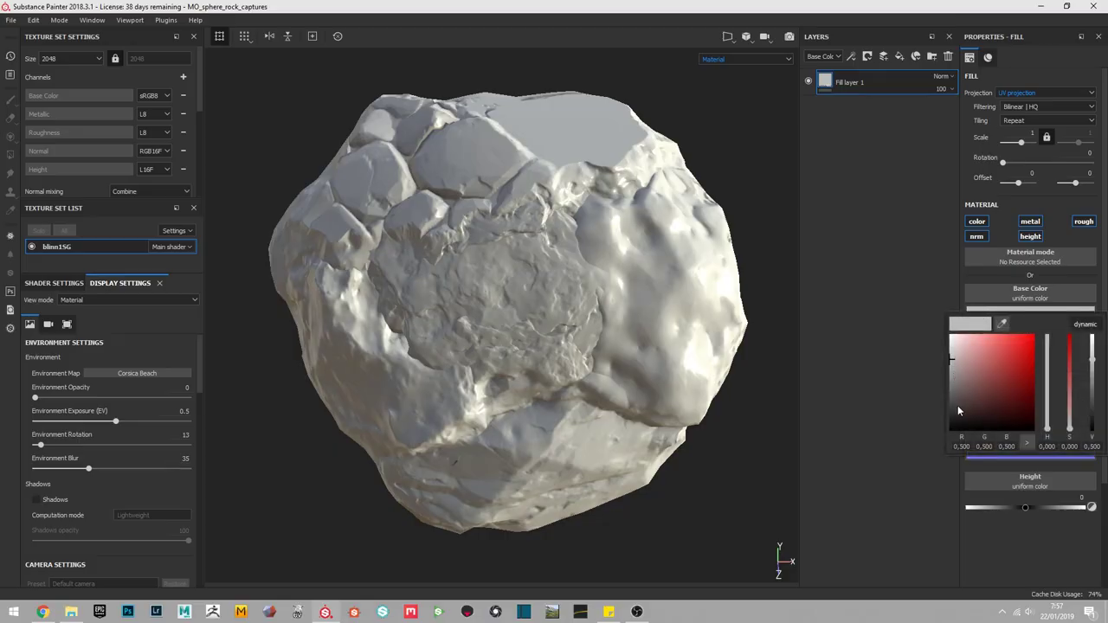
mouse_move(958, 405)
mouse_down()
mouse_move(950, 428)
mouse_move(1081, 414)
mouse_up()
click(900, 56)
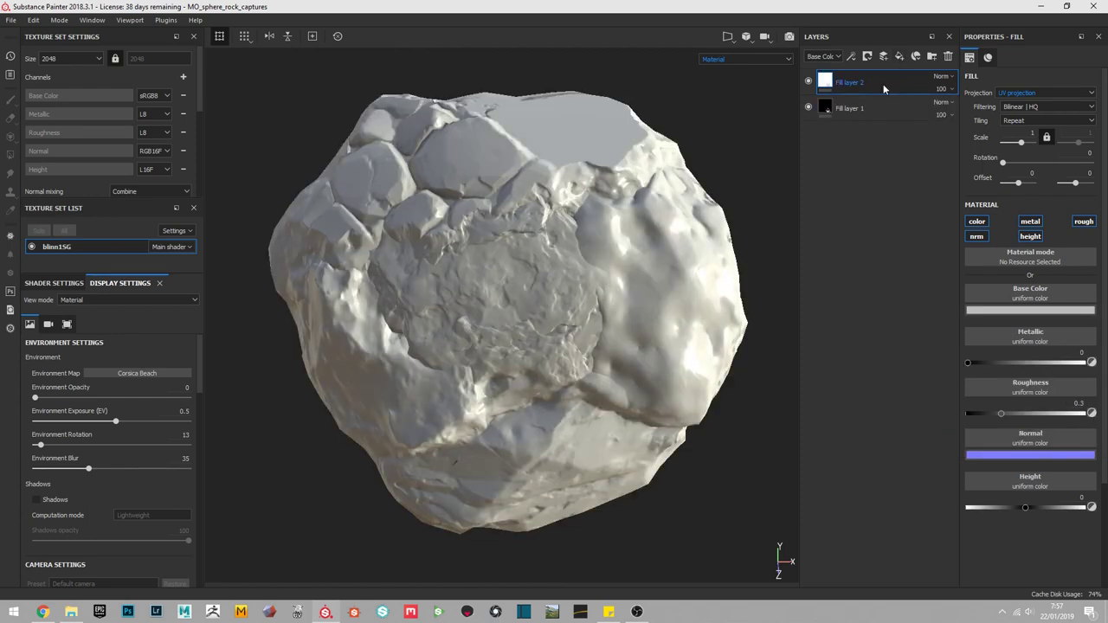
click(978, 310)
drag(1003, 414, 1063, 415)
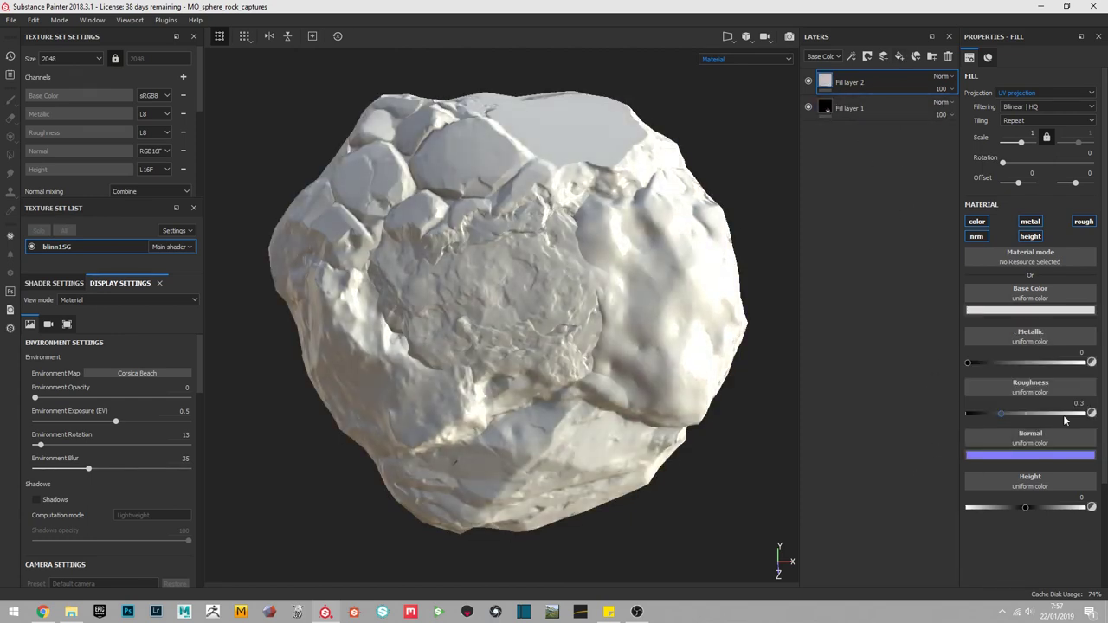
Rename the two fill layers B and W
click(849, 107)
double_click(849, 108)
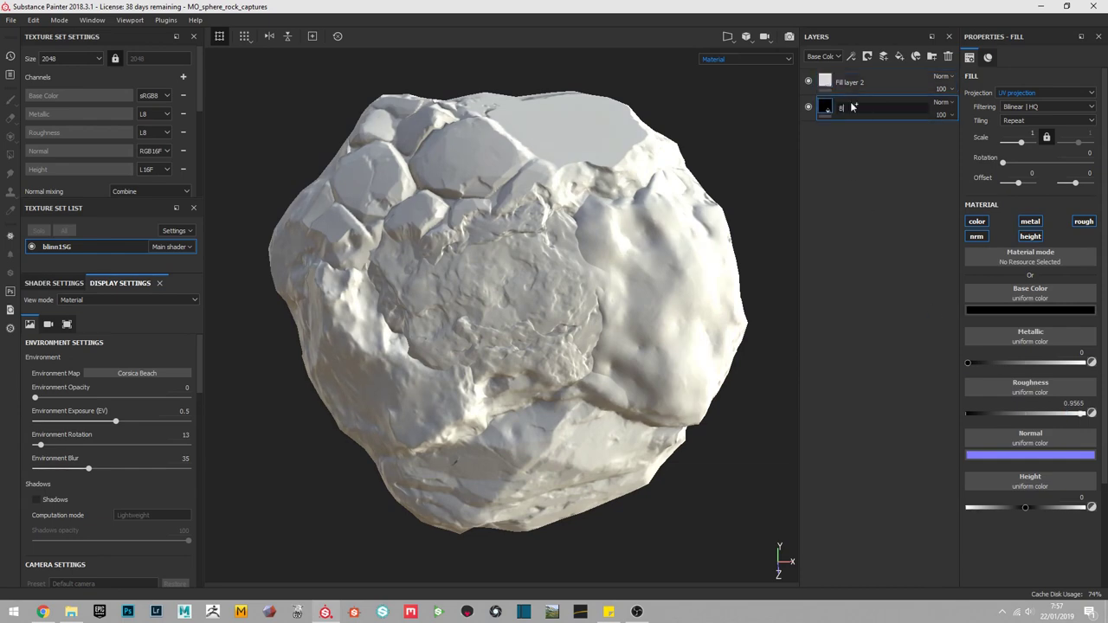
text(B)
double_click(853, 82)
text(W)
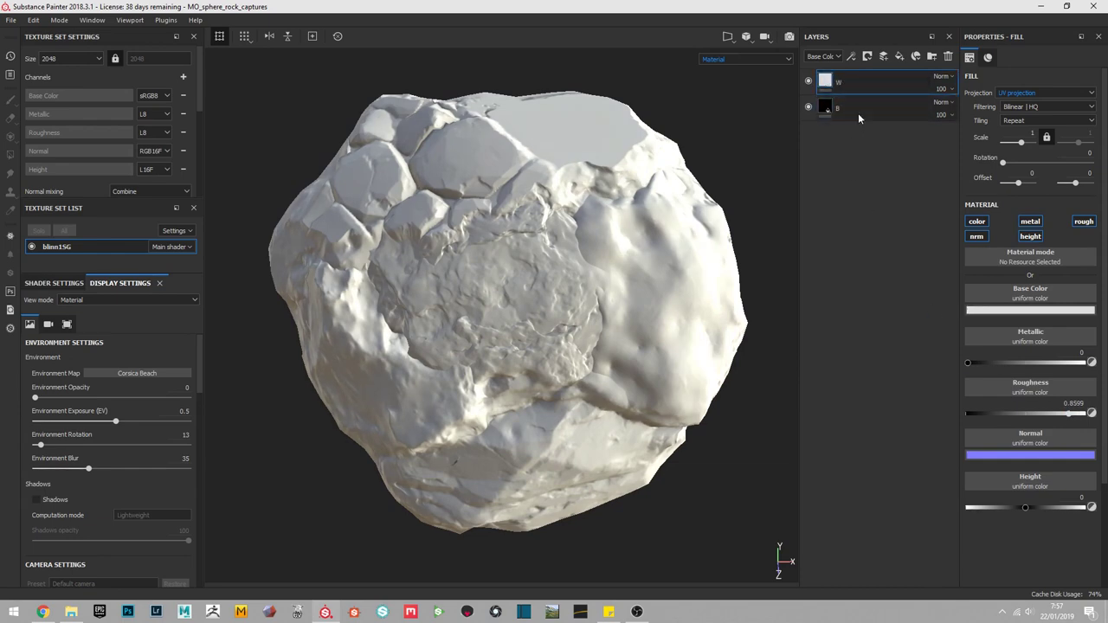
Give layer W a black mask containing a fill effect
right_click(862, 83)
click(874, 84)
right_click(847, 78)
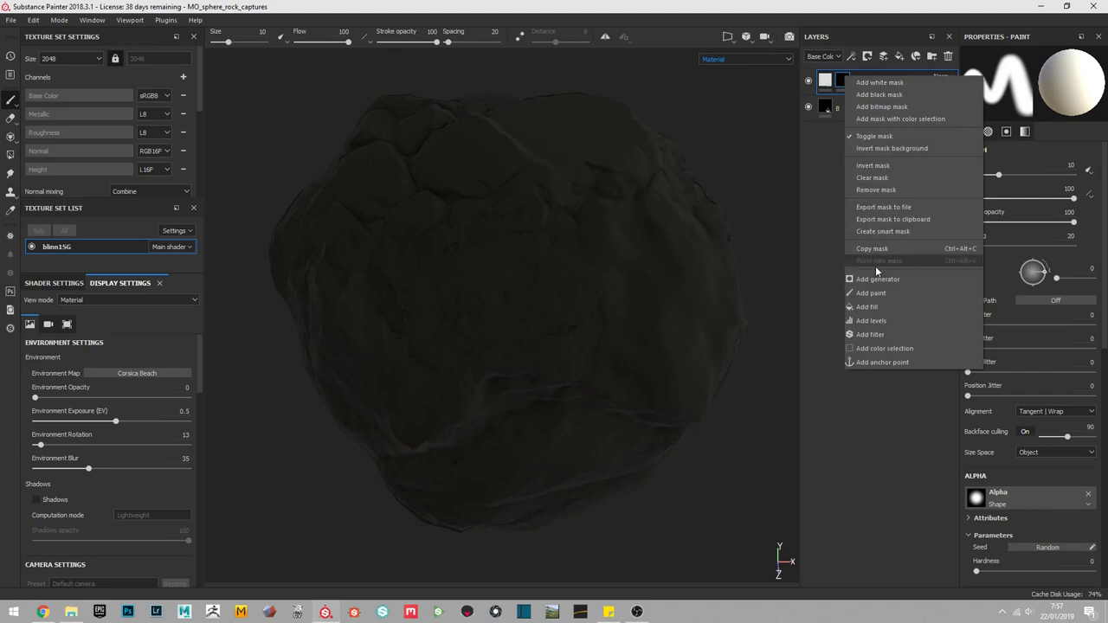
click(887, 305)
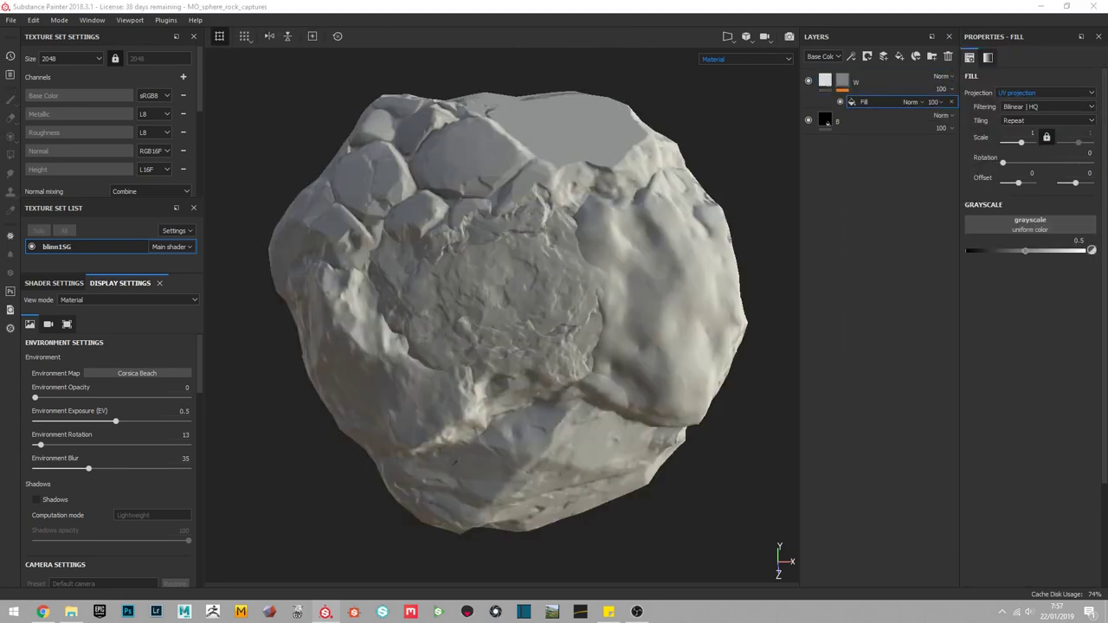
Use MO_rock_grunge_11 as the mask fill's grayscale, leaving inversion off
drag(163, 308, 1014, 227)
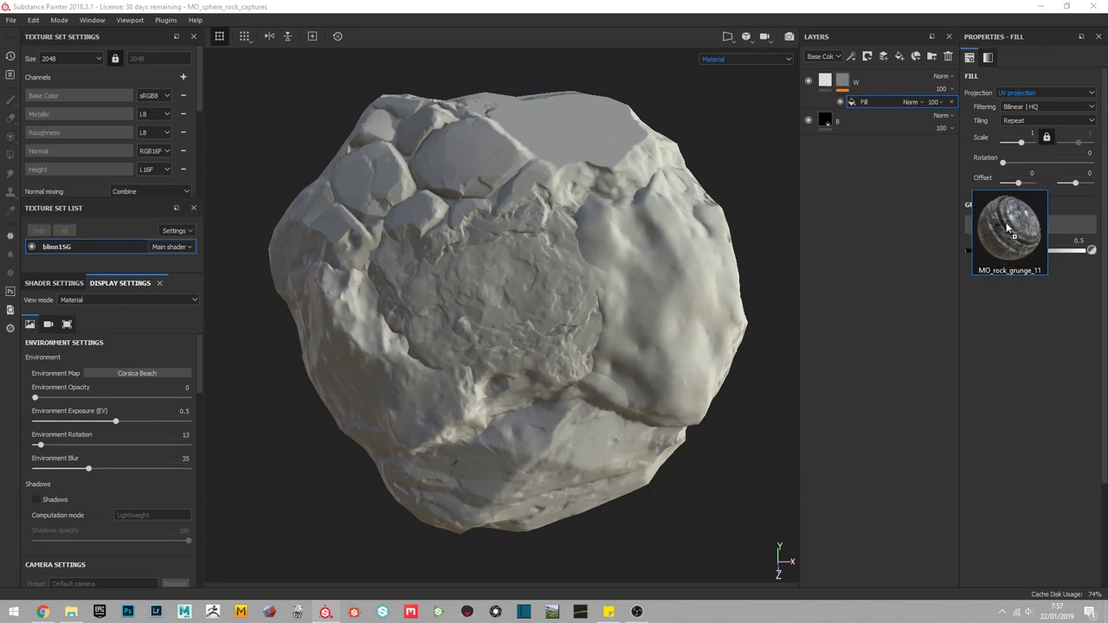
drag(1015, 227, 1011, 228)
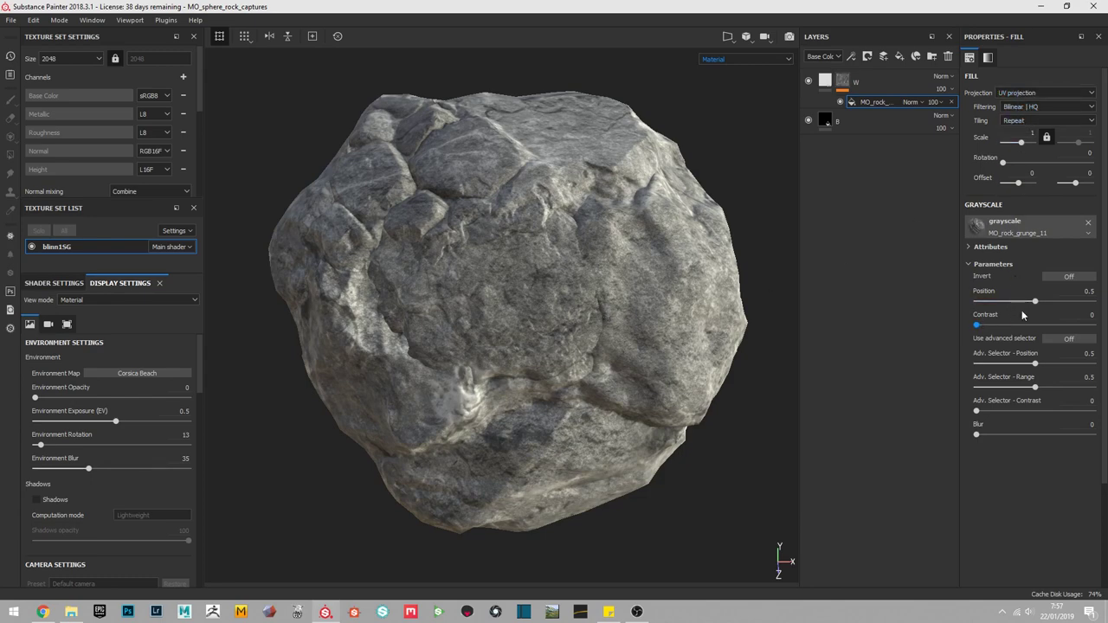
click(1055, 278)
click(1054, 277)
Set the grunge mask Position to 0.58 and Contrast to 0.57, with no blur
mouse_move(1034, 301)
mouse_down()
mouse_move(1081, 301)
mouse_move(985, 298)
mouse_move(1031, 302)
mouse_up()
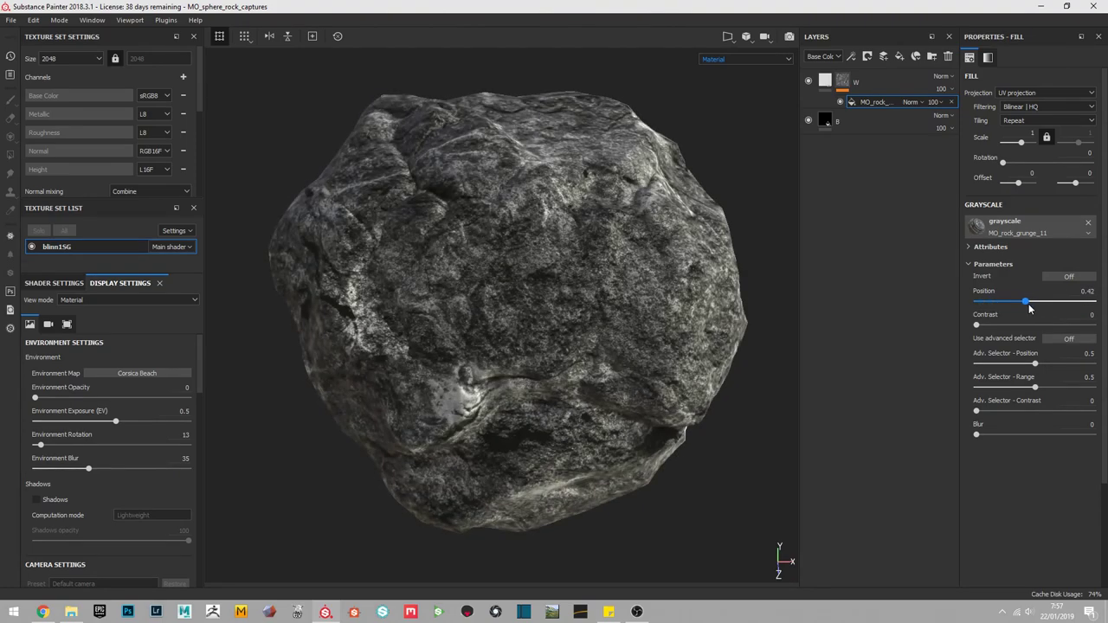
mouse_move(976, 323)
mouse_down()
mouse_move(1048, 322)
mouse_move(1032, 307)
mouse_up()
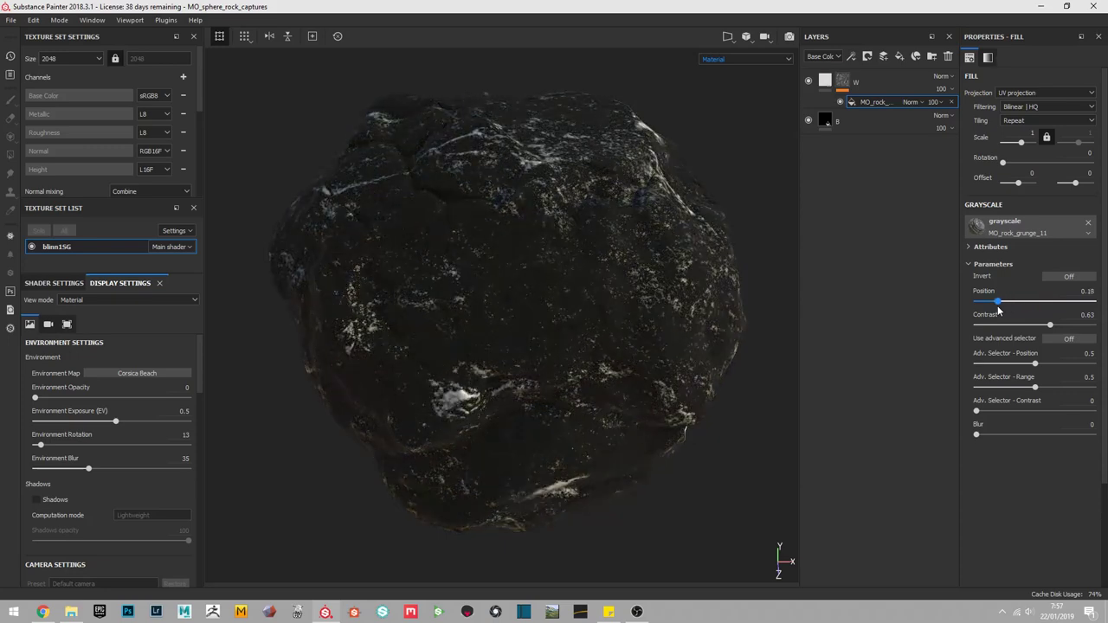
drag(1031, 308, 1044, 306)
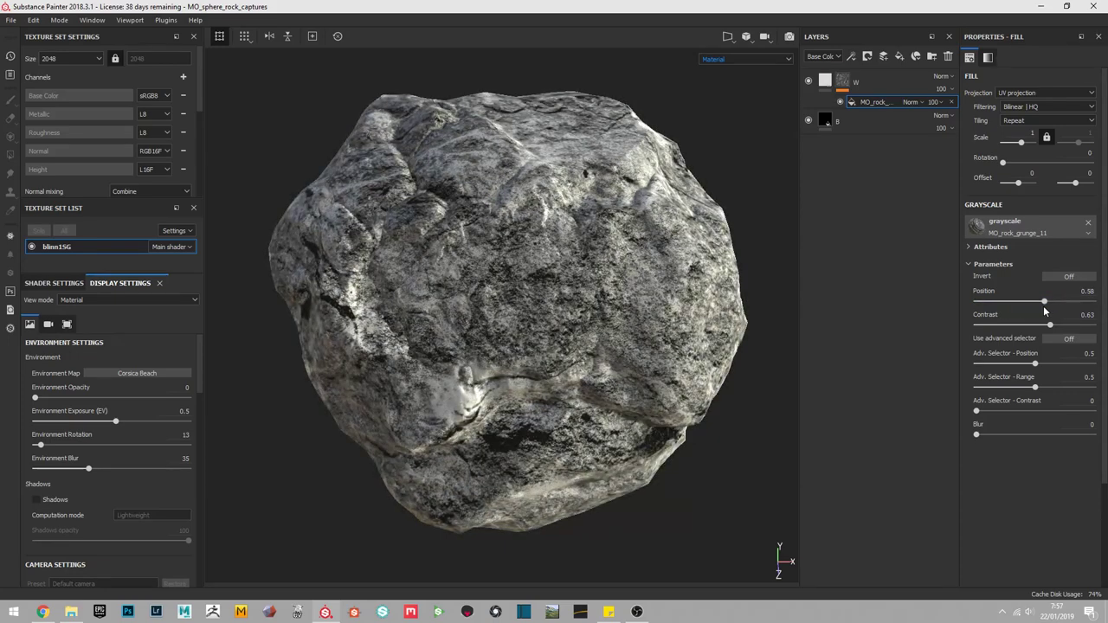
drag(977, 434, 987, 435)
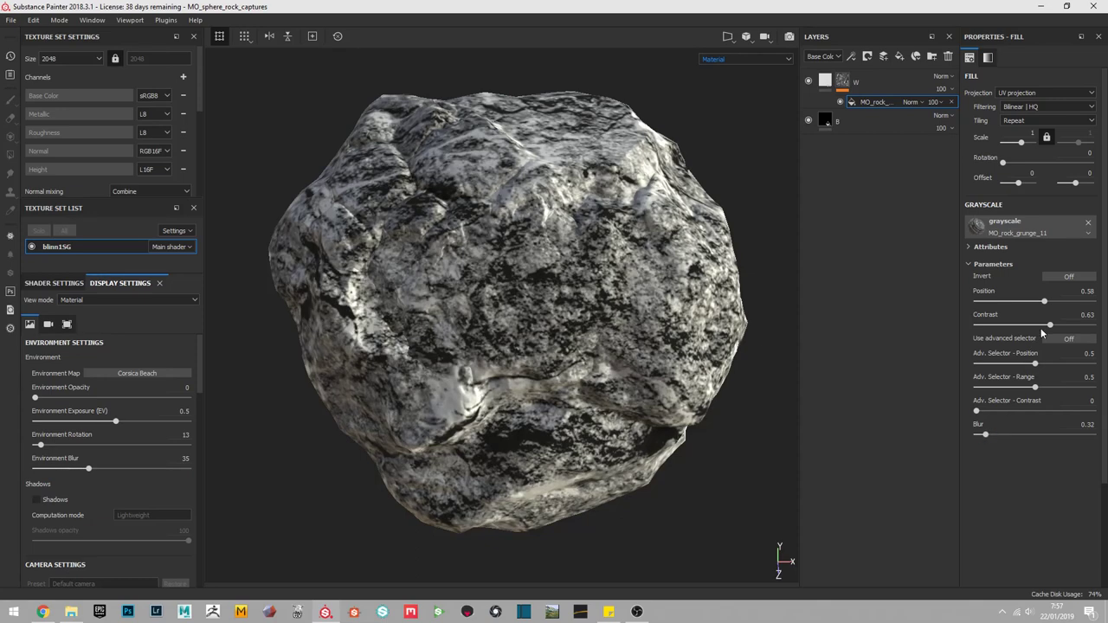
drag(1050, 324, 1022, 327)
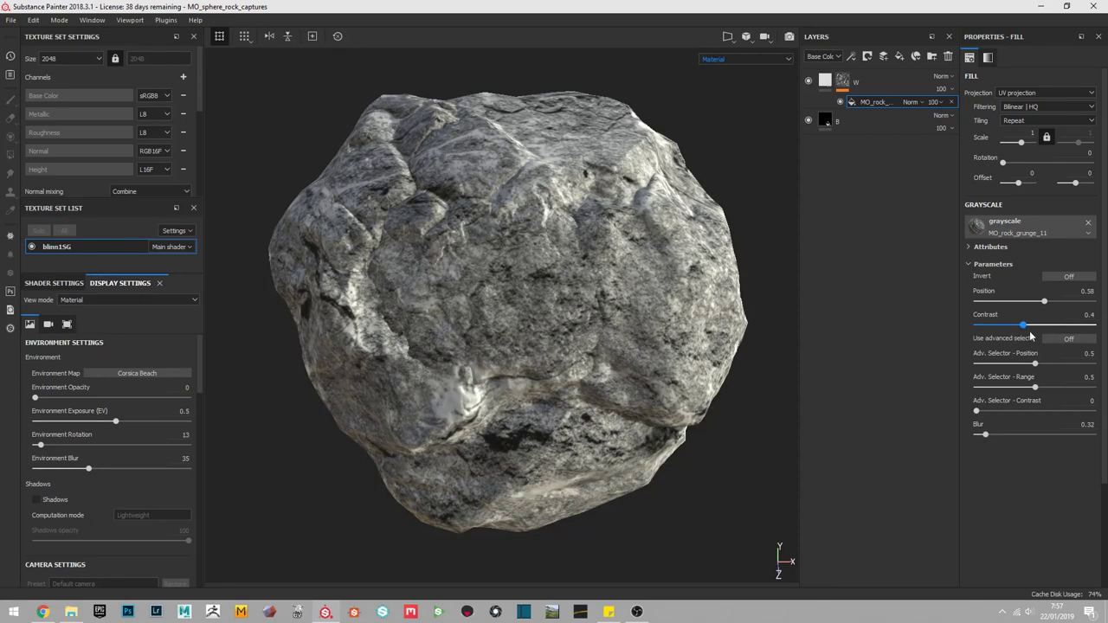
mouse_move(1011, 325)
mouse_down()
mouse_move(1043, 325)
mouse_move(1068, 304)
mouse_move(1027, 306)
mouse_move(1045, 305)
mouse_up()
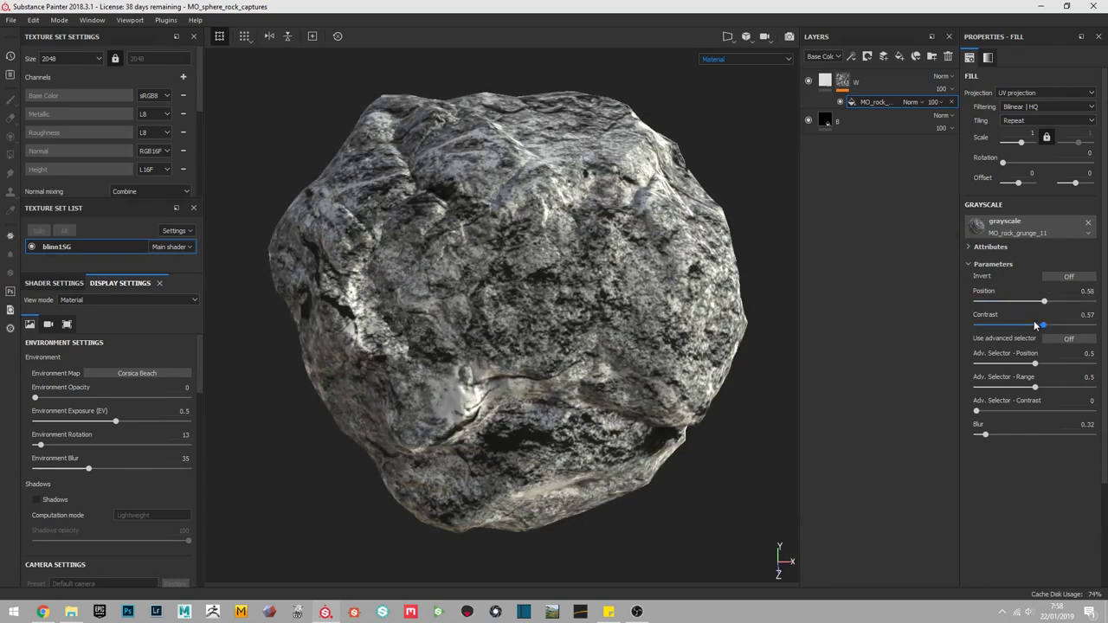
drag(985, 438, 976, 439)
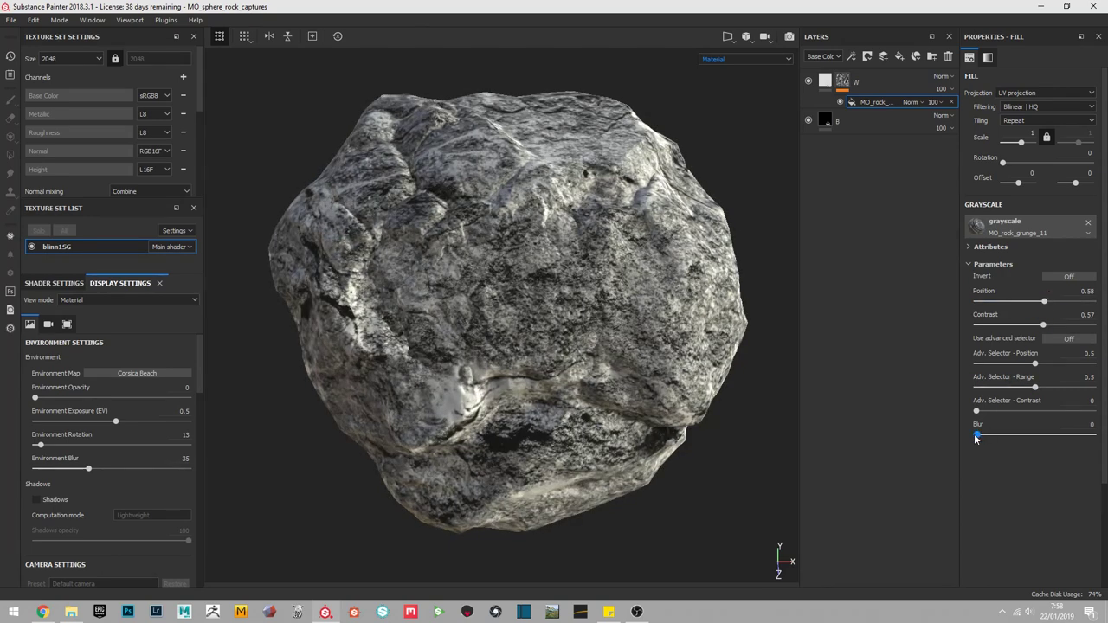
Enable the advanced selector and tune its position, range, contrast and a slight blur
click(1055, 339)
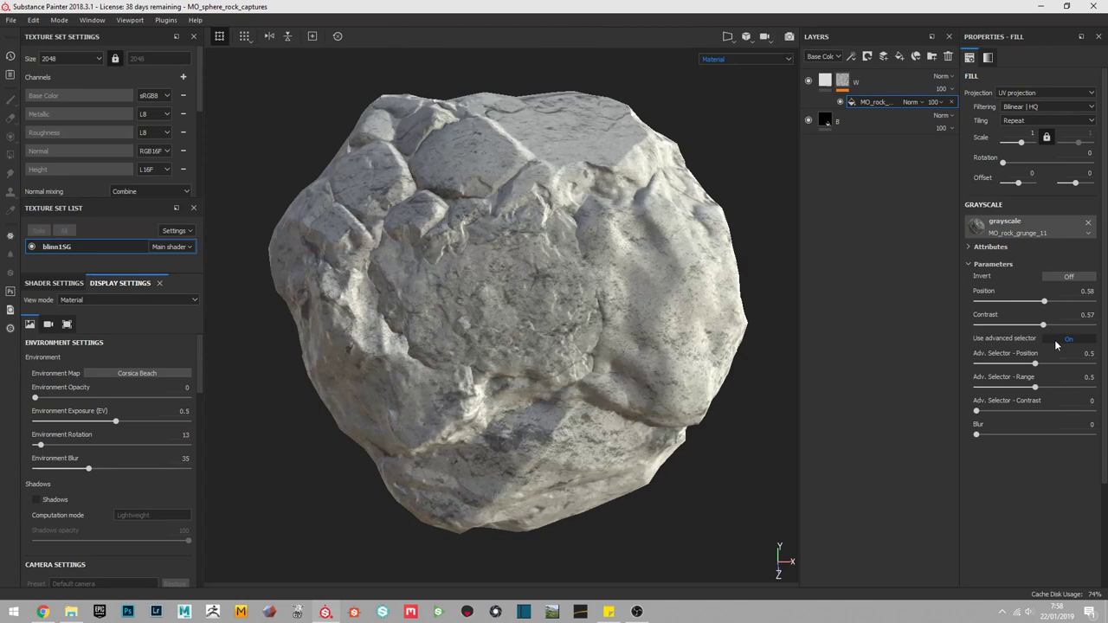
click(1035, 363)
drag(1035, 365, 1058, 364)
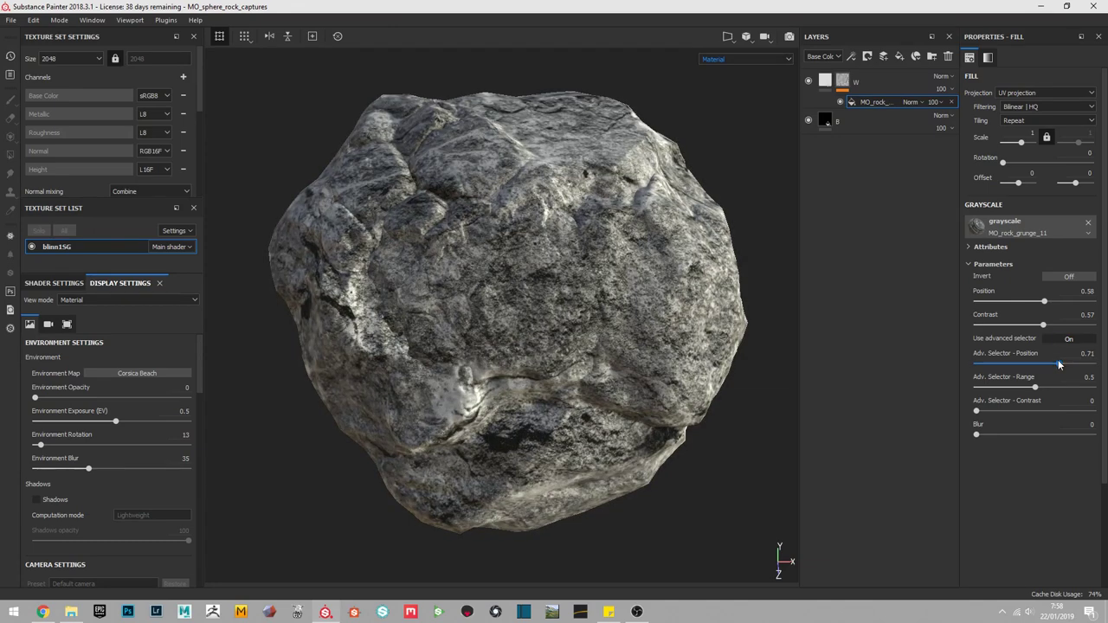
click(1036, 389)
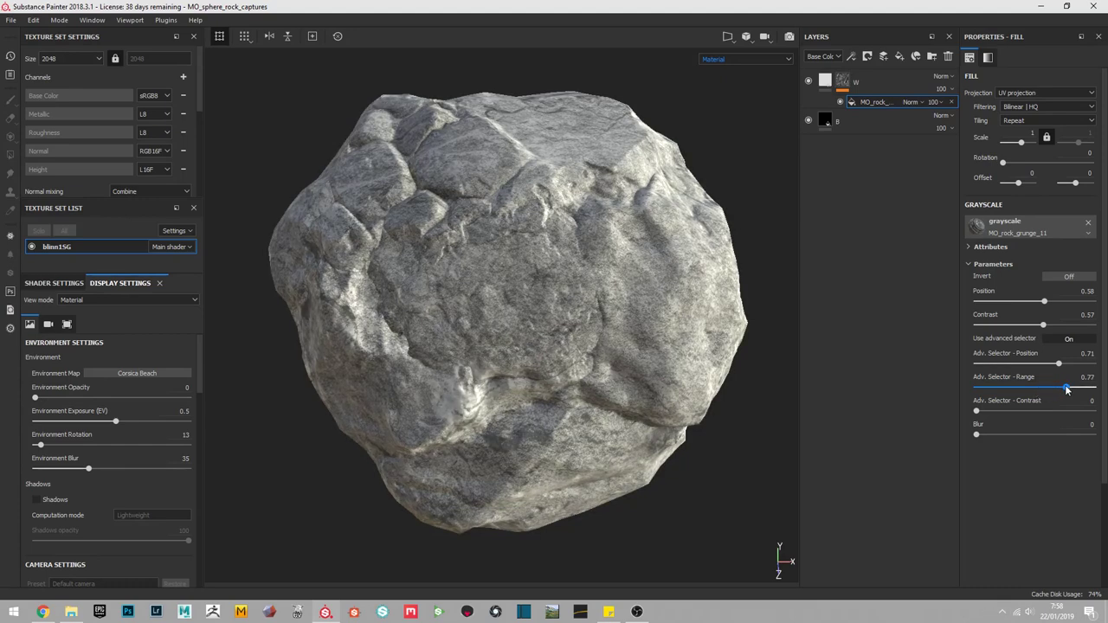
mouse_move(1036, 389)
mouse_down()
mouse_move(1010, 388)
mouse_move(1032, 388)
mouse_up()
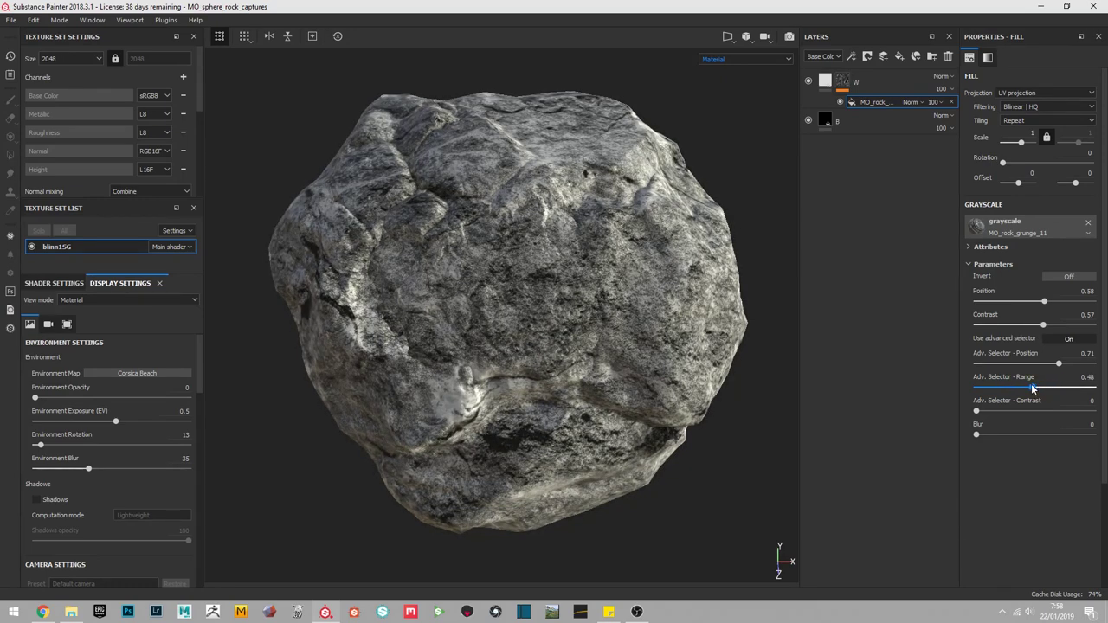
mouse_move(977, 412)
mouse_down()
mouse_move(1074, 415)
mouse_move(1031, 414)
mouse_up()
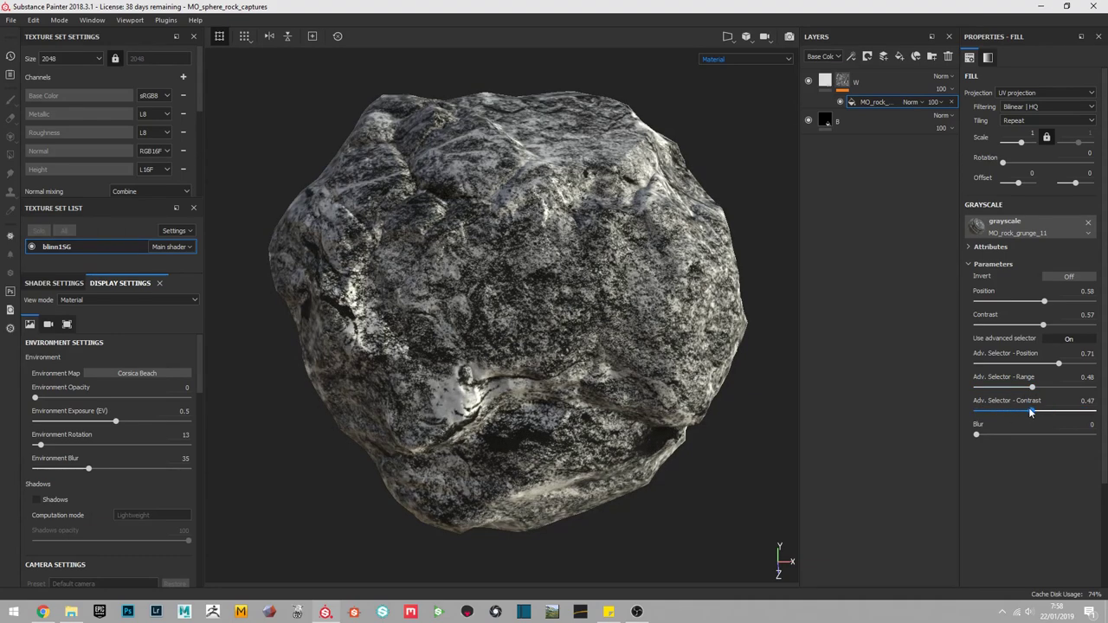
drag(976, 436, 991, 435)
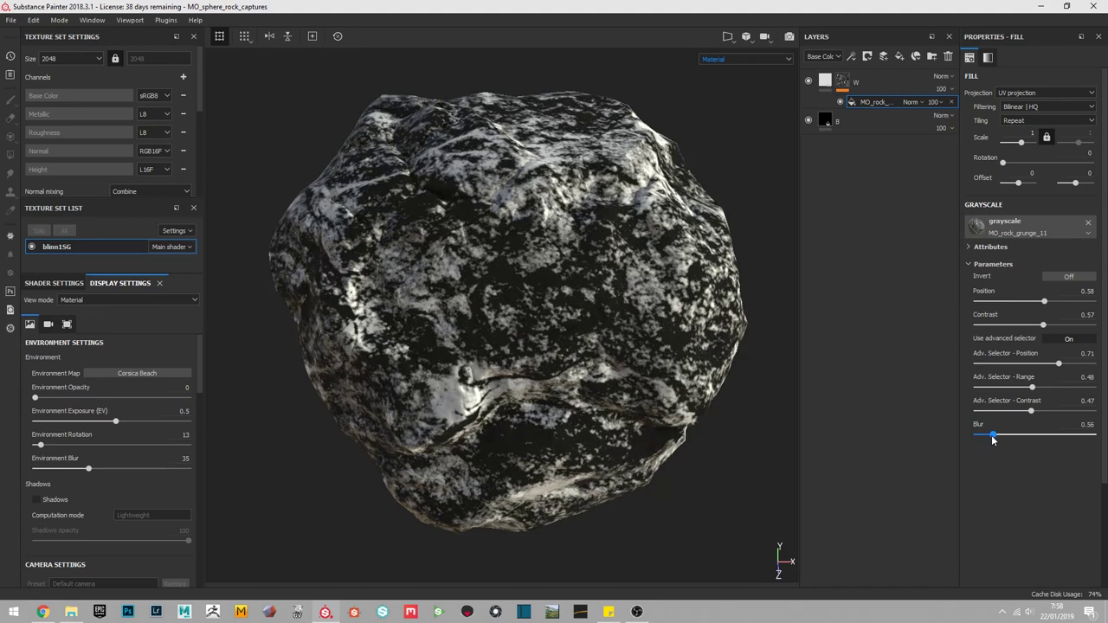
mouse_move(1032, 391)
mouse_down()
mouse_move(1064, 390)
mouse_move(1053, 371)
mouse_move(1090, 375)
mouse_move(1076, 367)
mouse_move(1040, 390)
mouse_move(1063, 390)
mouse_move(982, 436)
mouse_up()
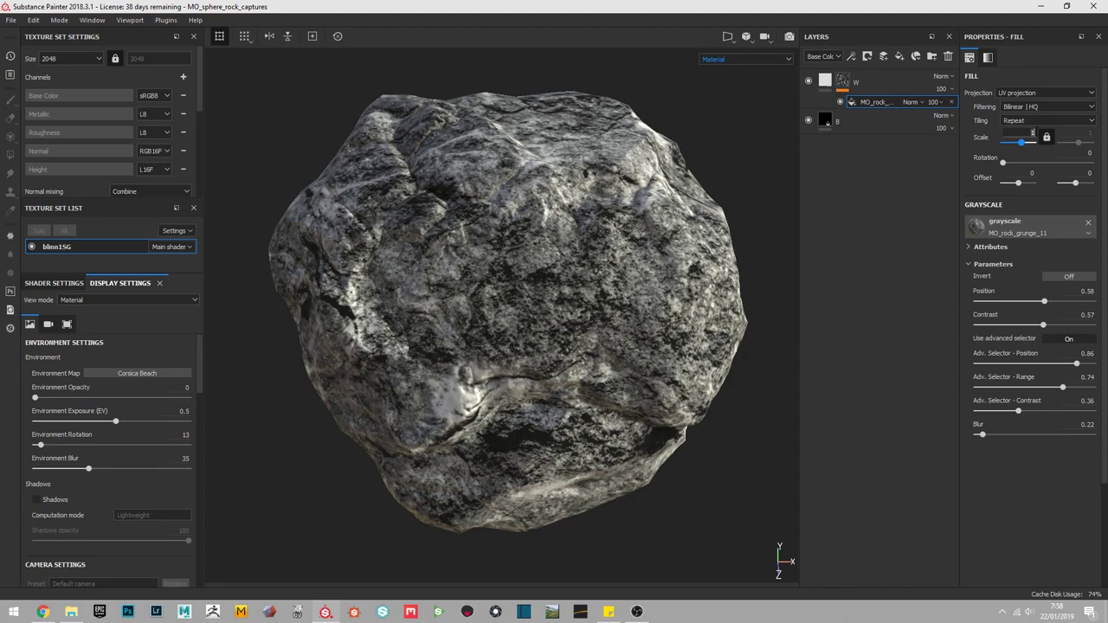
Tile the grunge mask at scale 2 with tri-planar projection, shifted along X
drag(1043, 154, 1044, 155)
text(2)
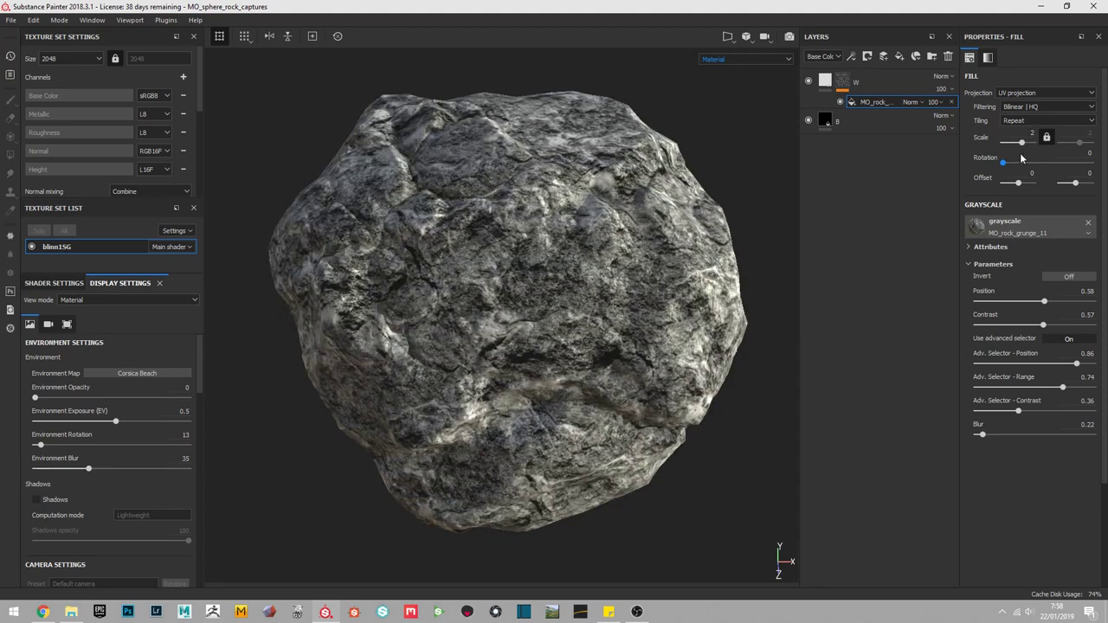
click(1022, 93)
click(1024, 110)
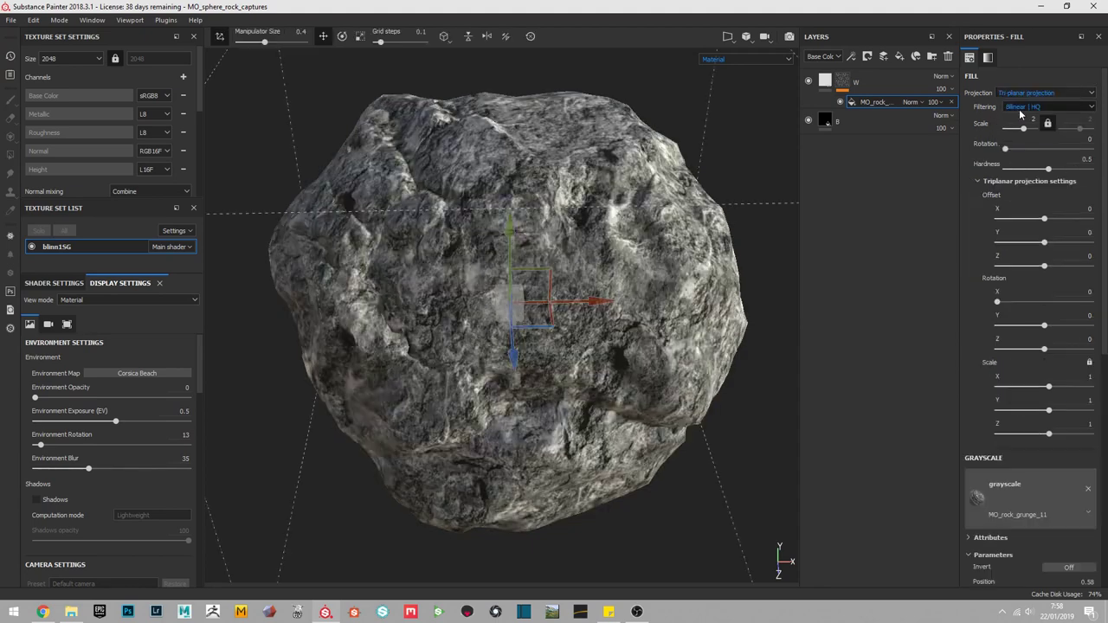
drag(631, 298, 635, 299)
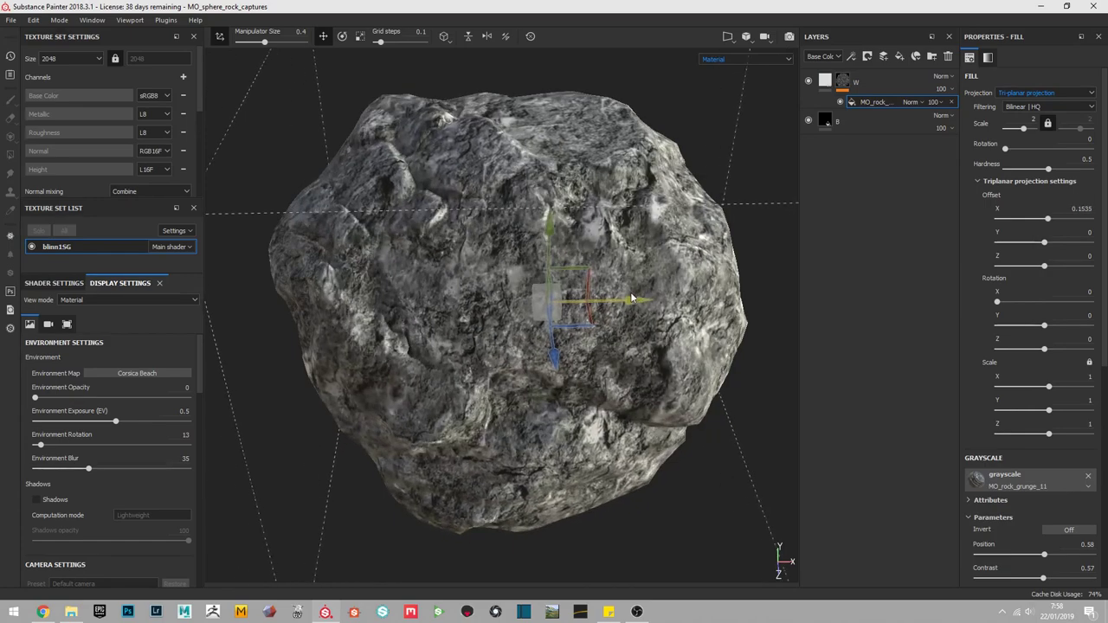
alt+drag(652, 367, 736, 285)
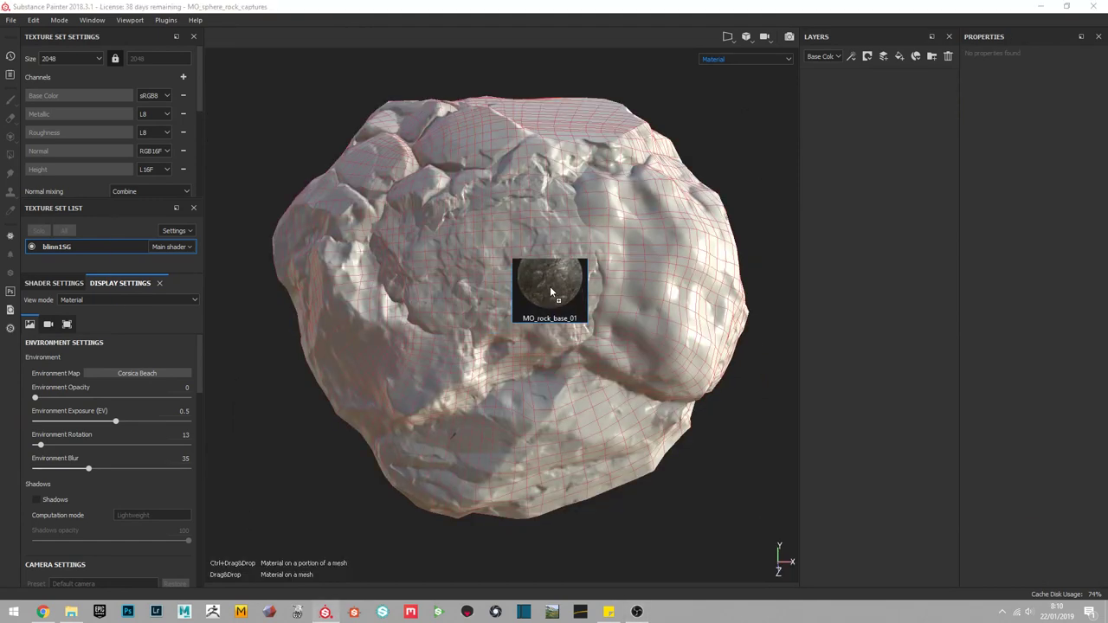
Apply MO_rock_base_01 at scale 2, Normal Intensity -0.48, Roughness Position 0.77
drag(551, 290, 550, 291)
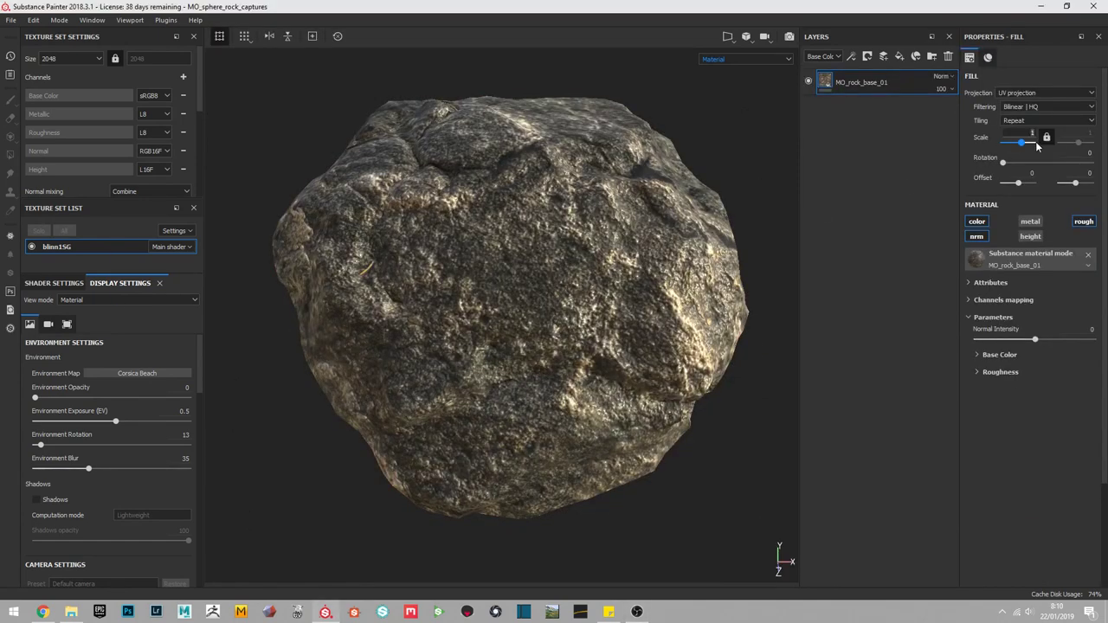
drag(1035, 141, 1036, 141)
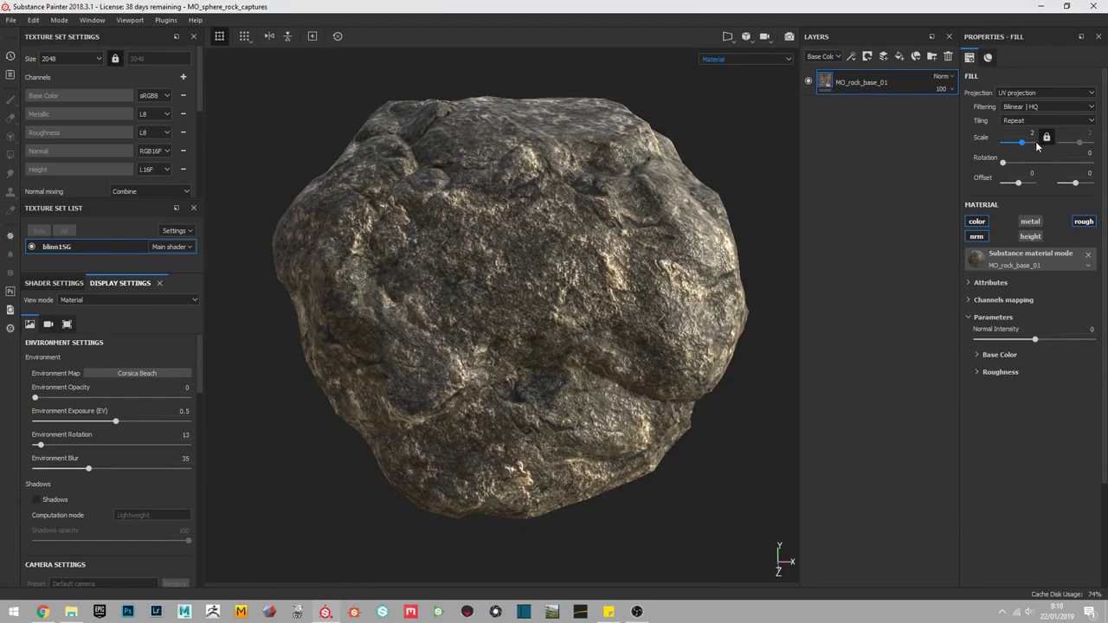
click(1008, 340)
click(992, 373)
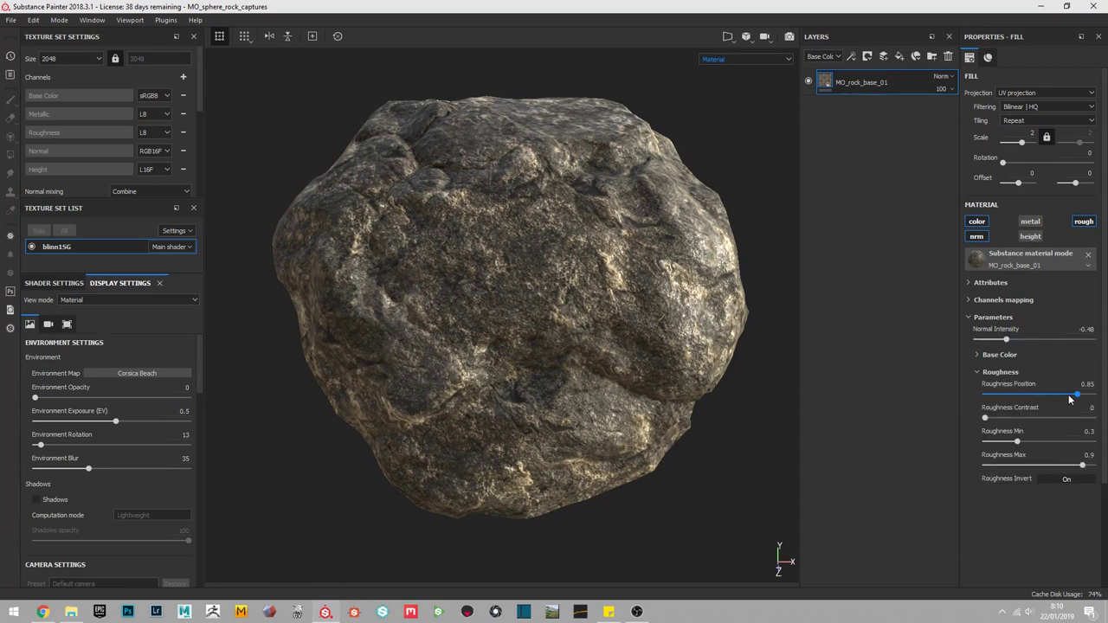
drag(1069, 398, 1070, 399)
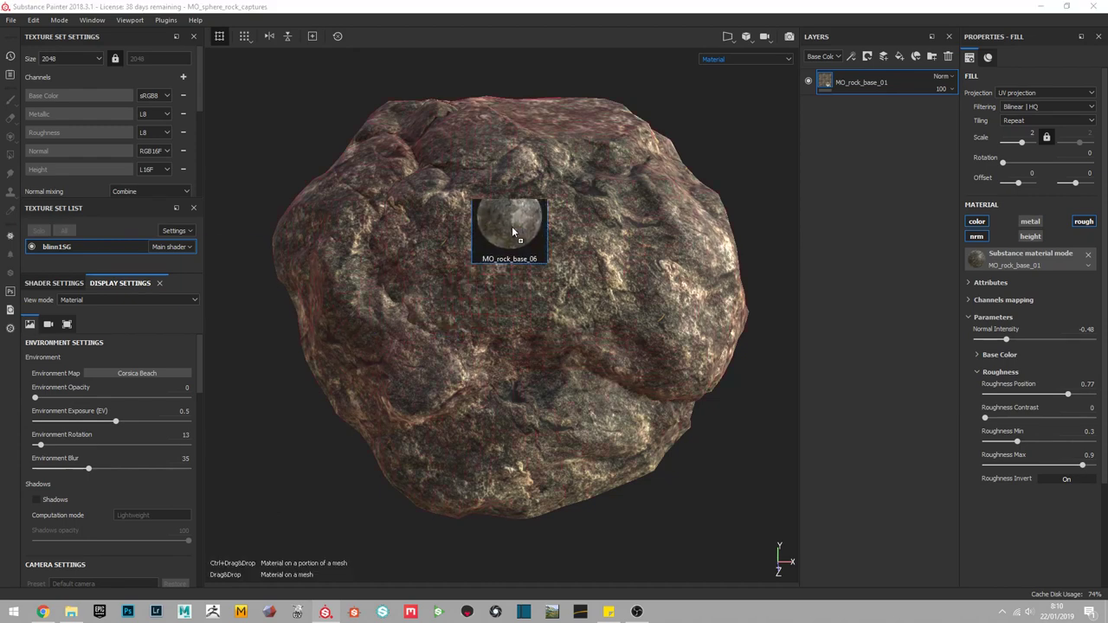
Add MO_rock_base_06 on top at scale 2 with Roughness Position 0.78, and compare visibility
drag(476, 305, 512, 226)
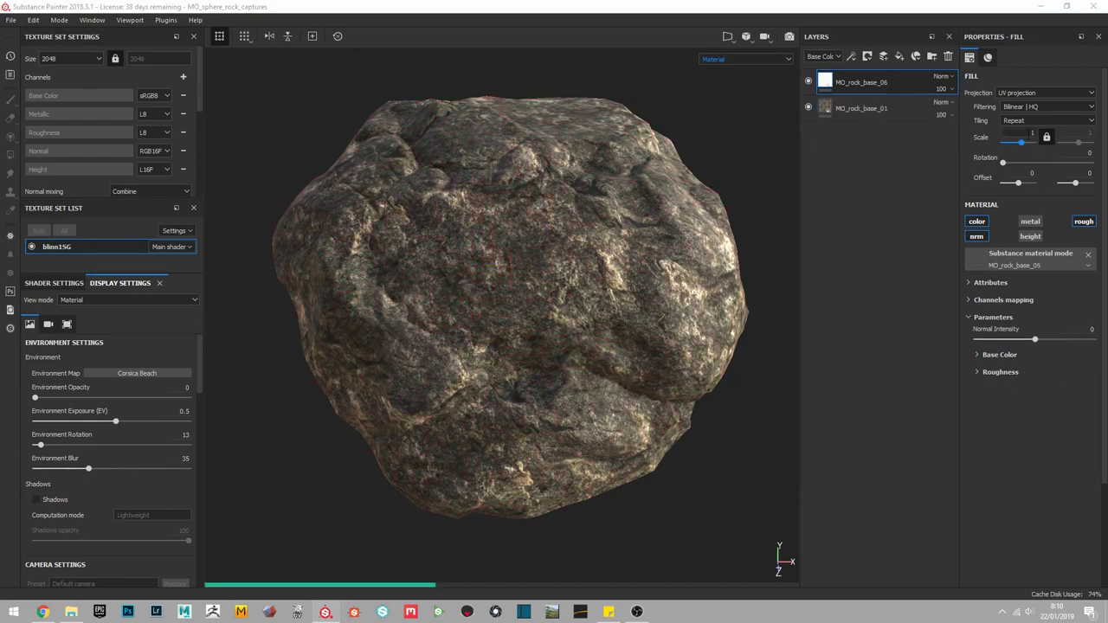
text(2)
key(Return)
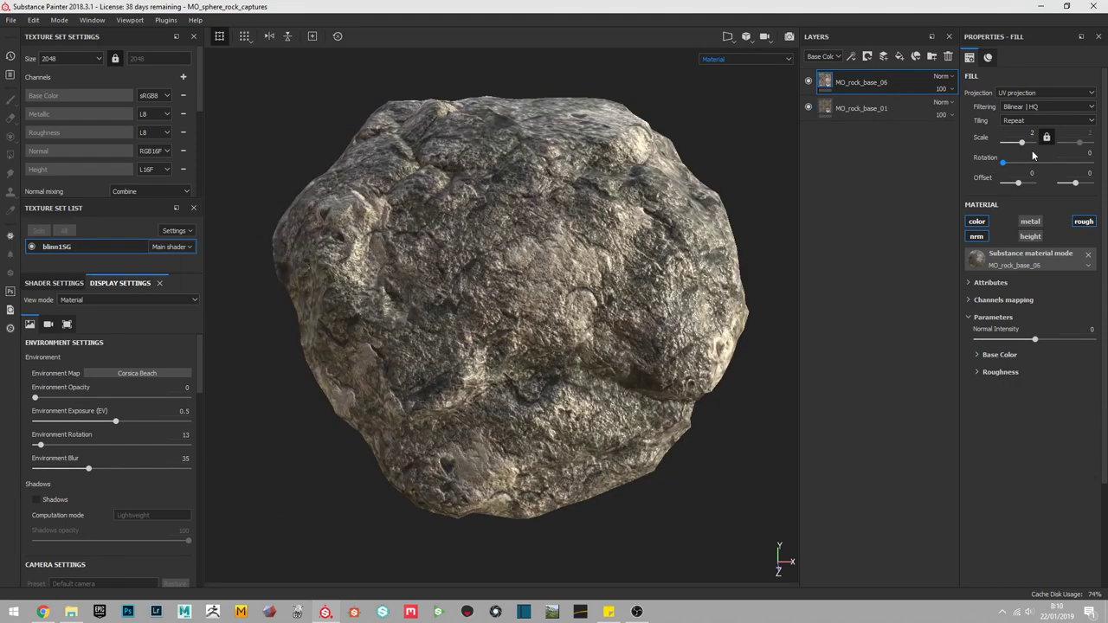
click(1001, 371)
click(1070, 396)
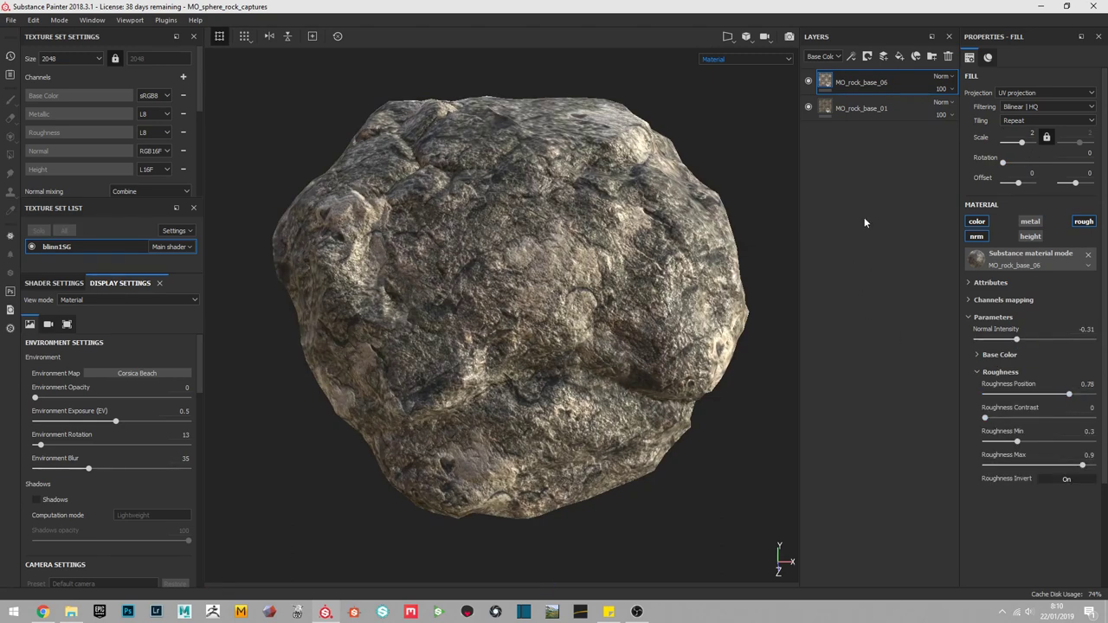
click(809, 83)
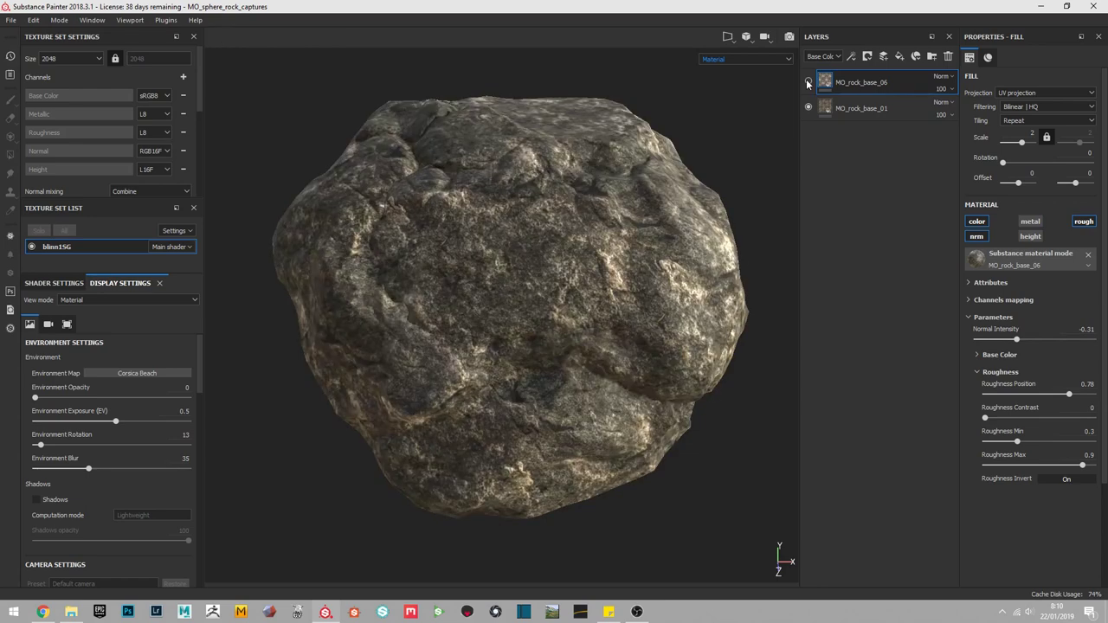
click(809, 83)
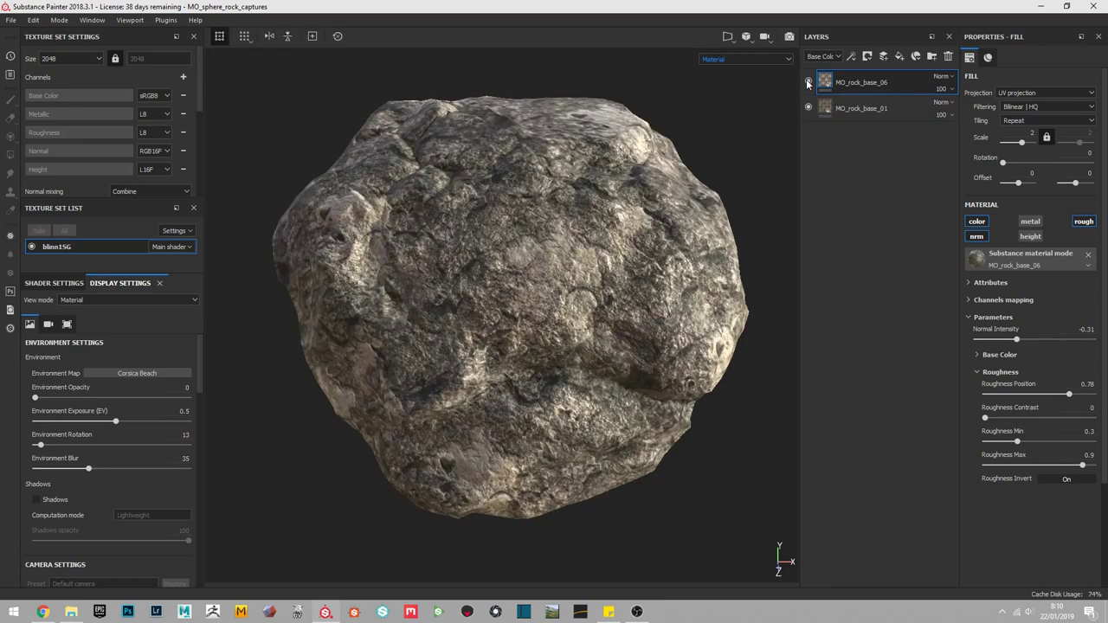
Mask MO_rock_base_06 with a black mask filled by MO_rock_grunge_06
right_click(897, 79)
click(919, 96)
right_click(845, 81)
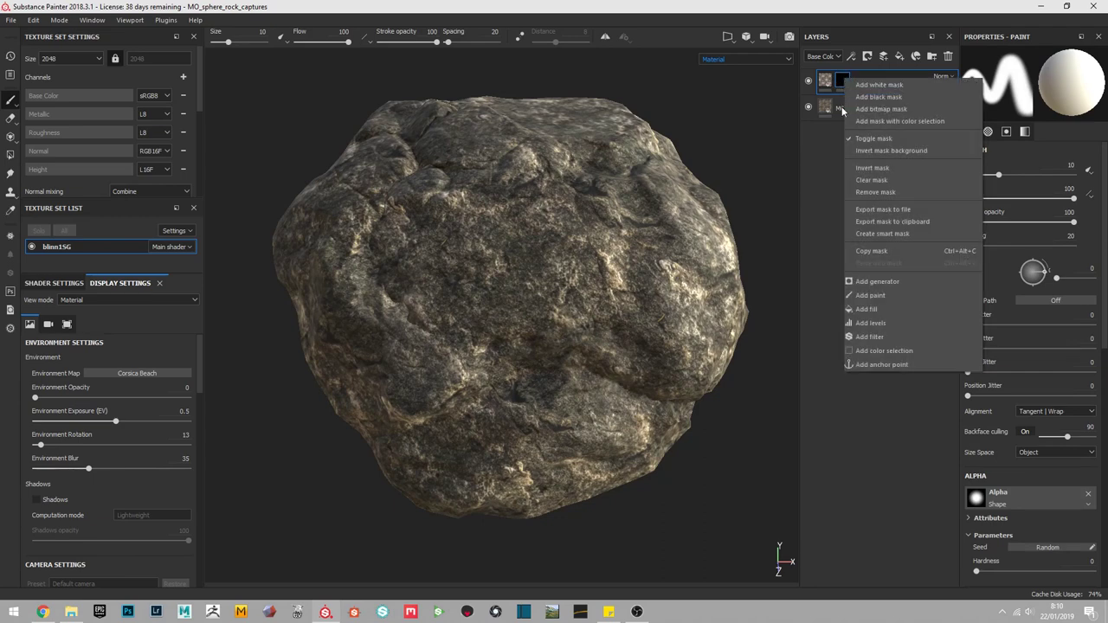
click(893, 311)
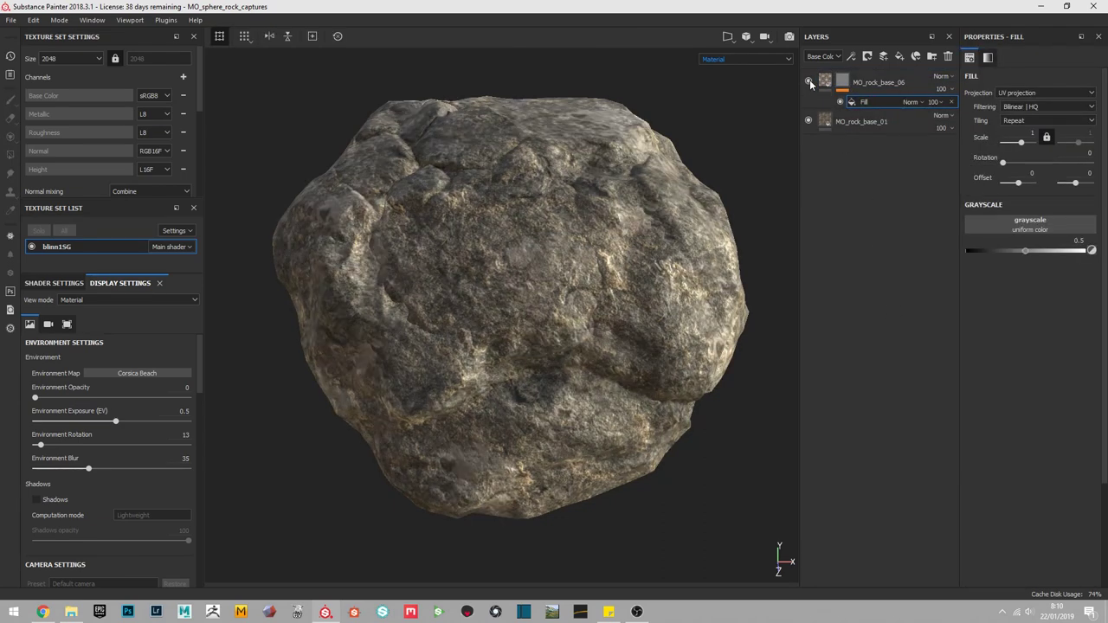
drag(118, 314, 1000, 230)
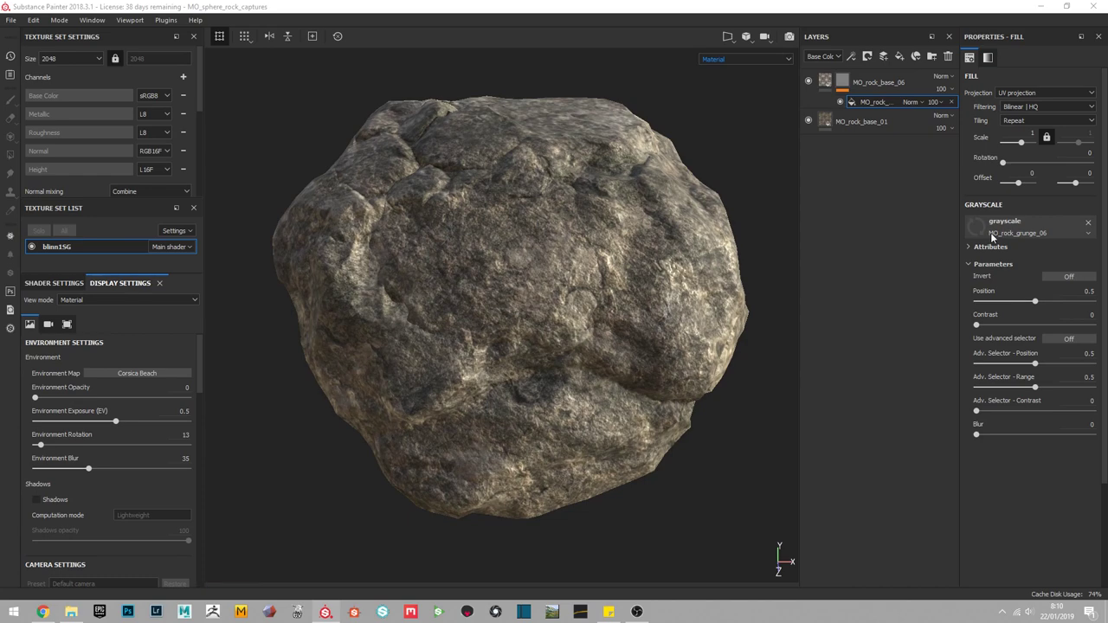
key(ctrl+z)
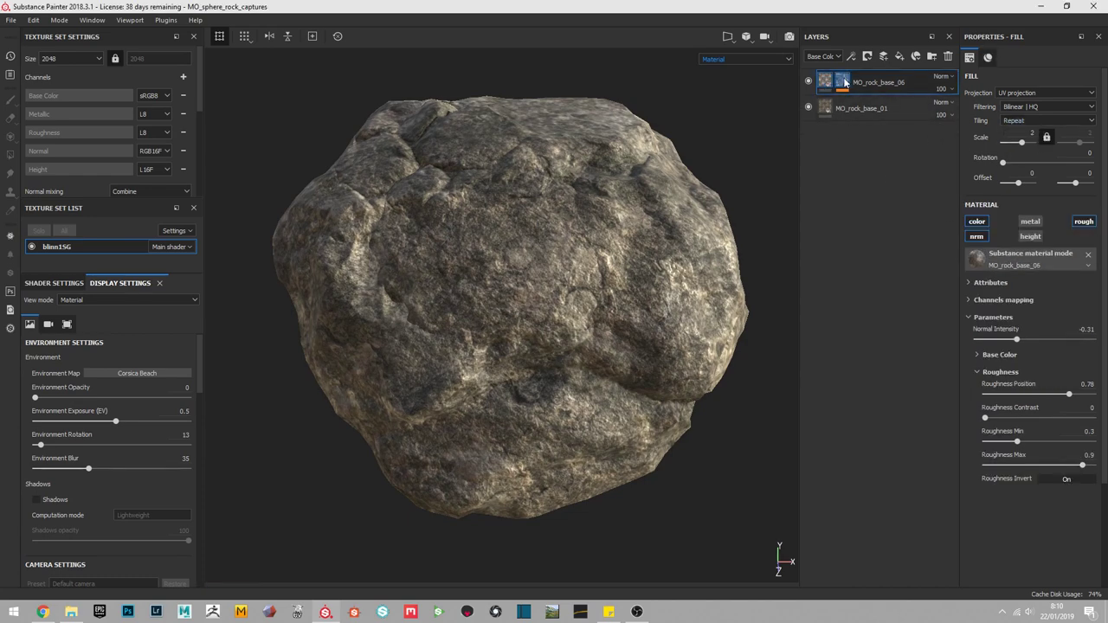
key(ctrl+y)
key(ctrl+y)
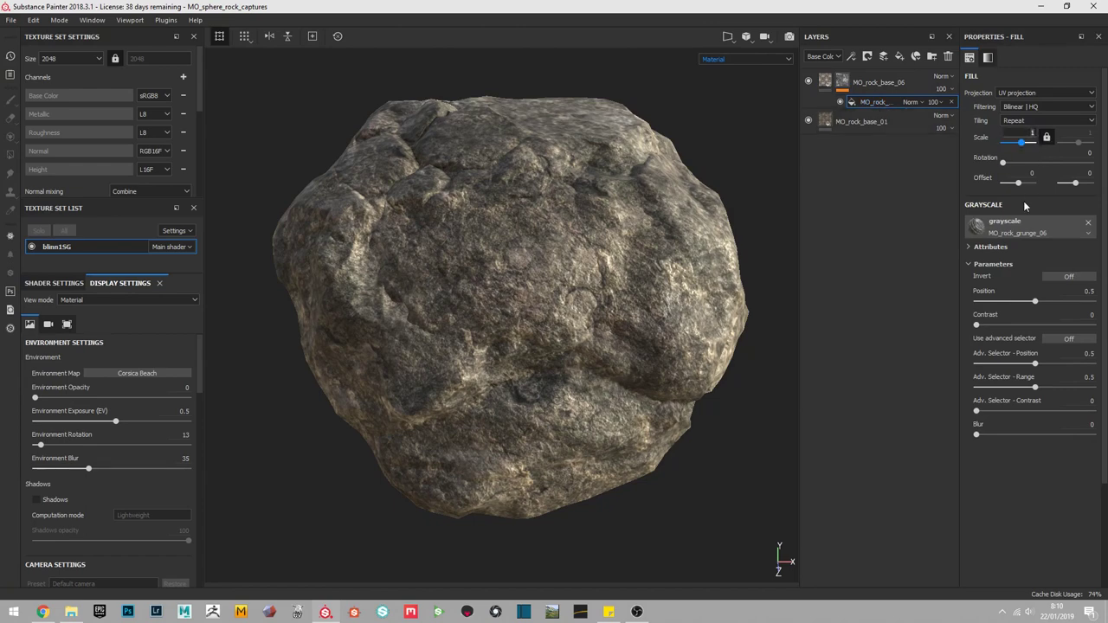
text(2)
Set the grunge mask scale to 2 and enable the advanced selector at Position 0.8
key(Return)
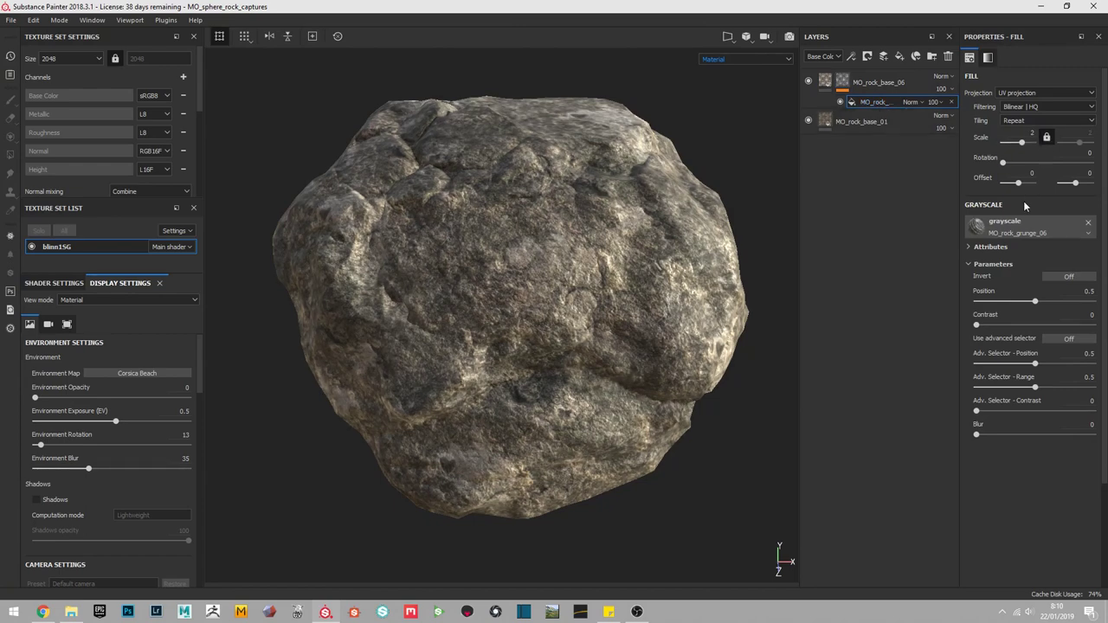
click(1069, 339)
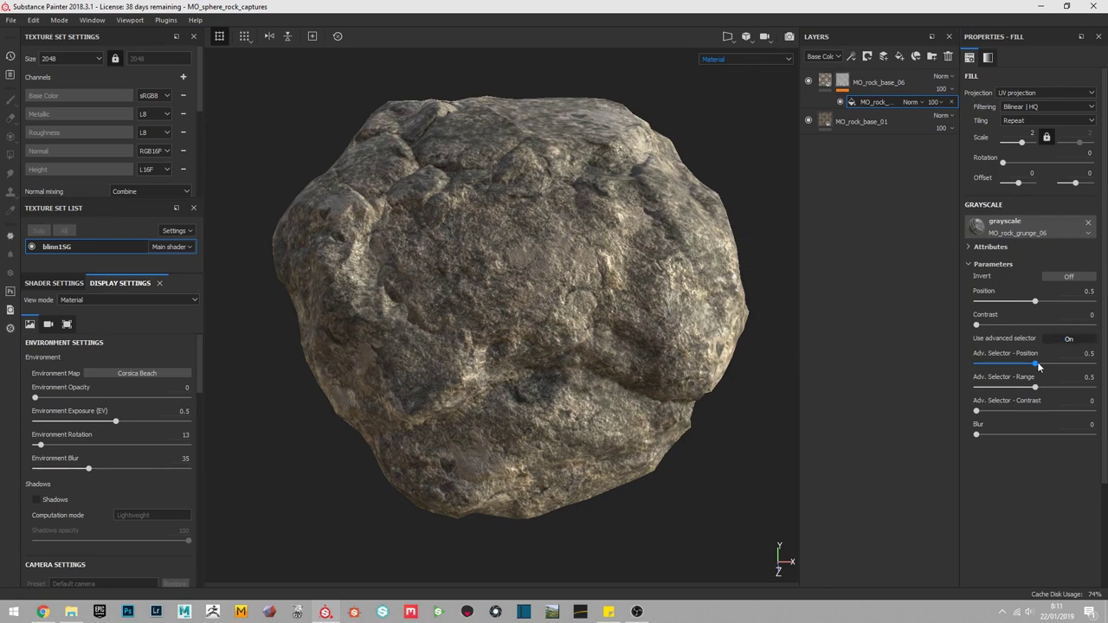
mouse_move(1036, 367)
mouse_down()
mouse_move(1093, 367)
mouse_move(998, 368)
mouse_move(1078, 378)
mouse_move(1069, 379)
mouse_up()
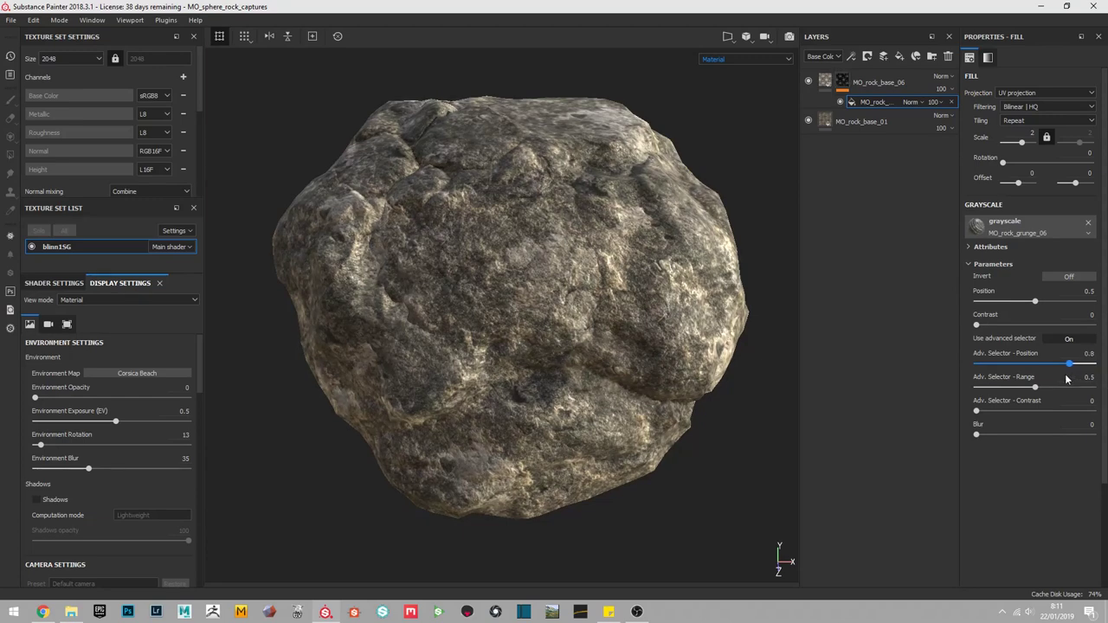
click(915, 130)
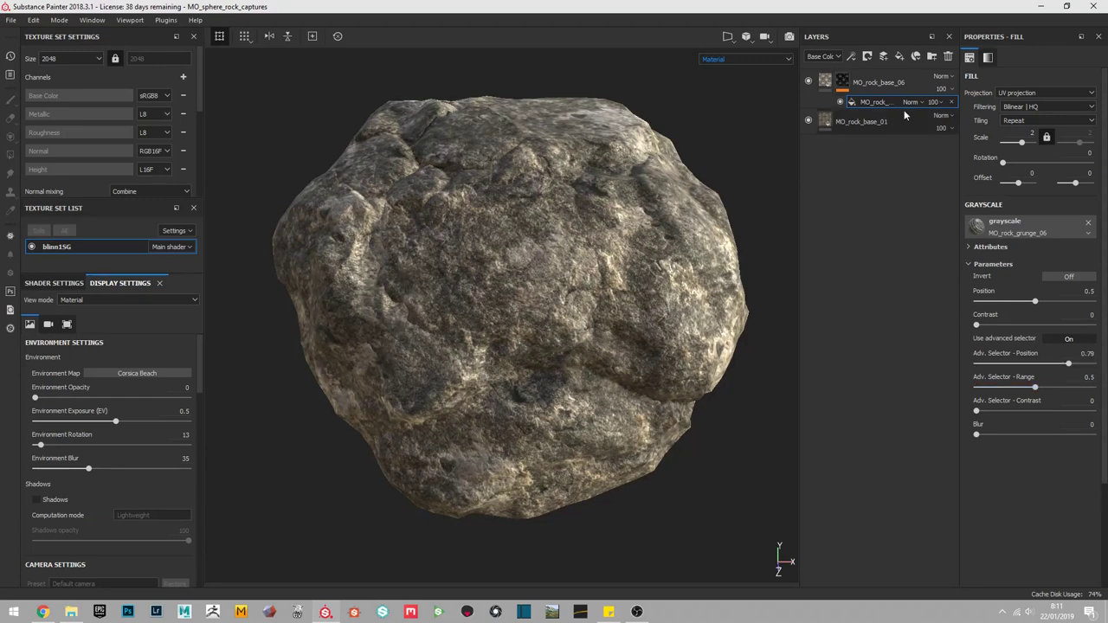
Add a near-black matte preview fill, hide MO_rock_base_01, and narrow the selector range
click(899, 58)
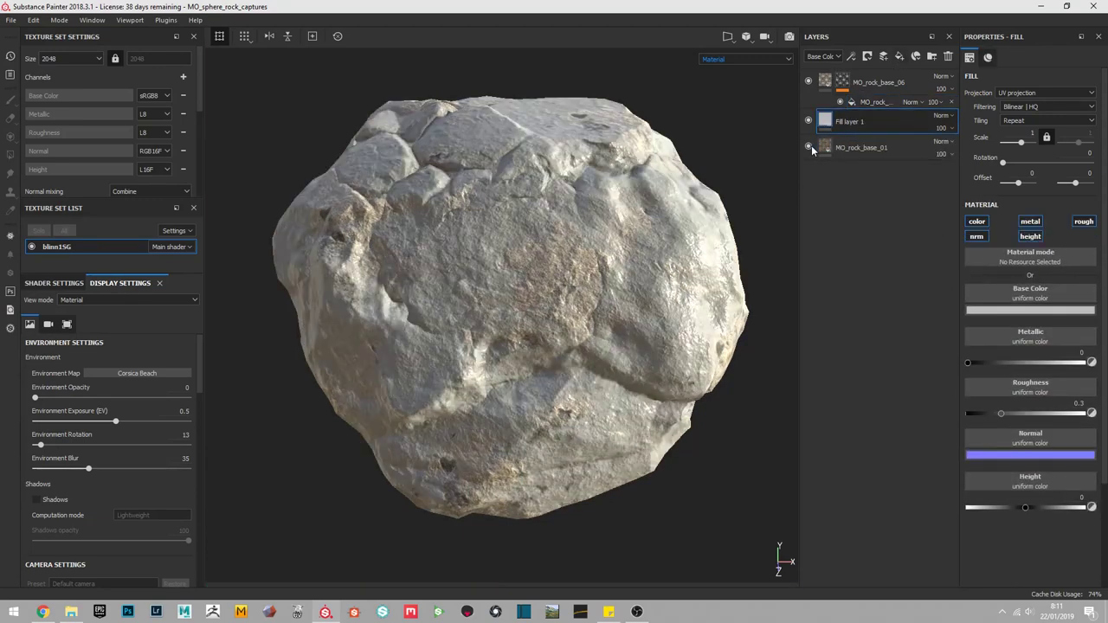
click(810, 147)
drag(1001, 413, 1072, 413)
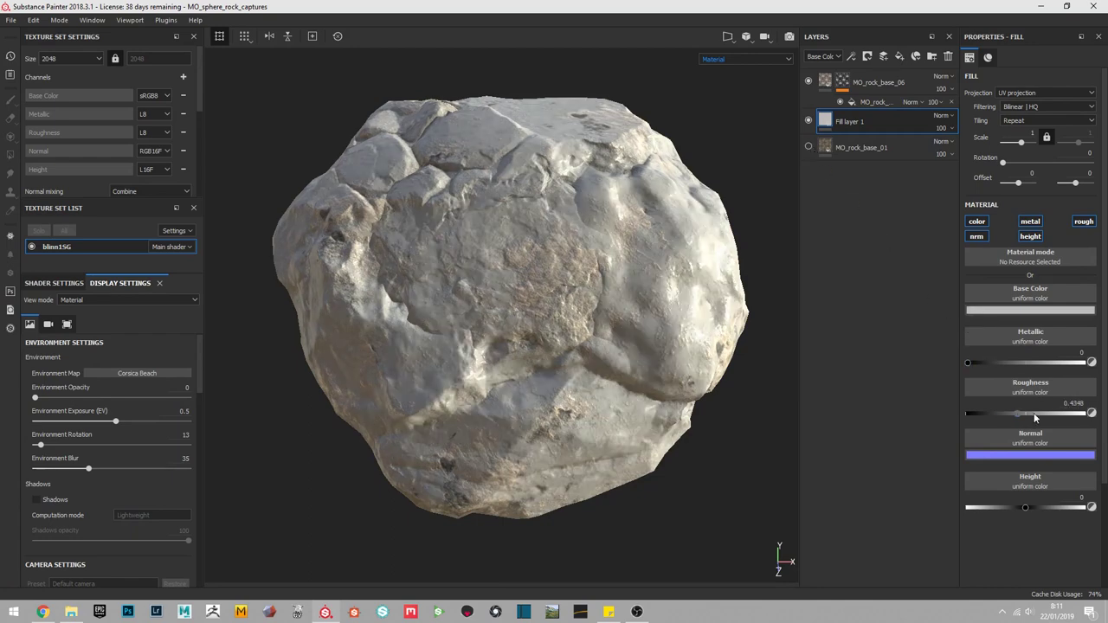
drag(872, 102, 874, 102)
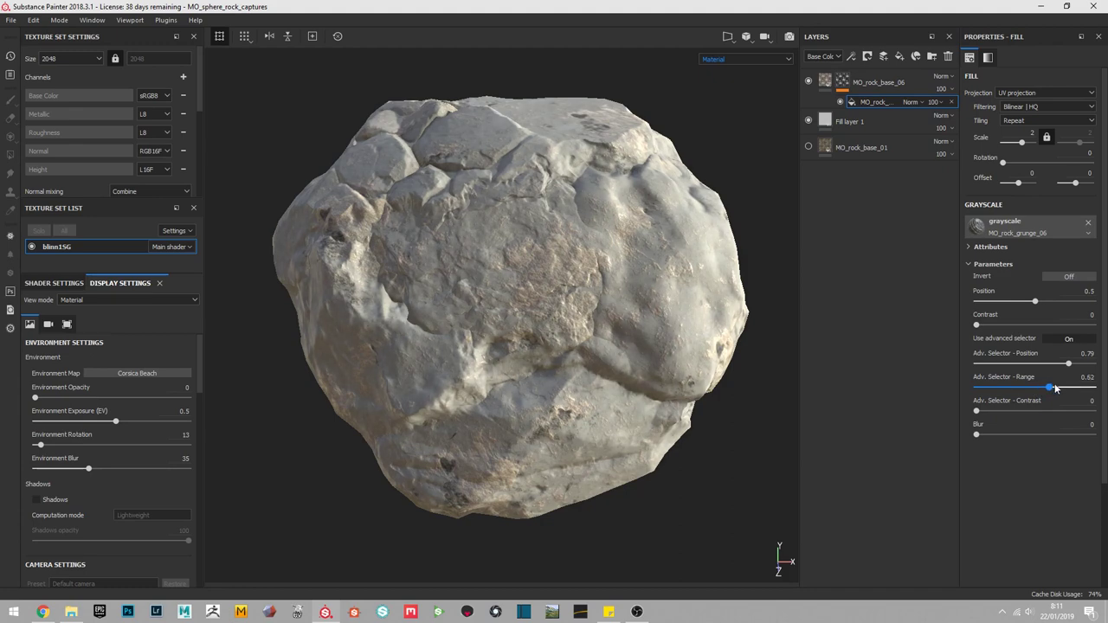
drag(1055, 388, 1002, 393)
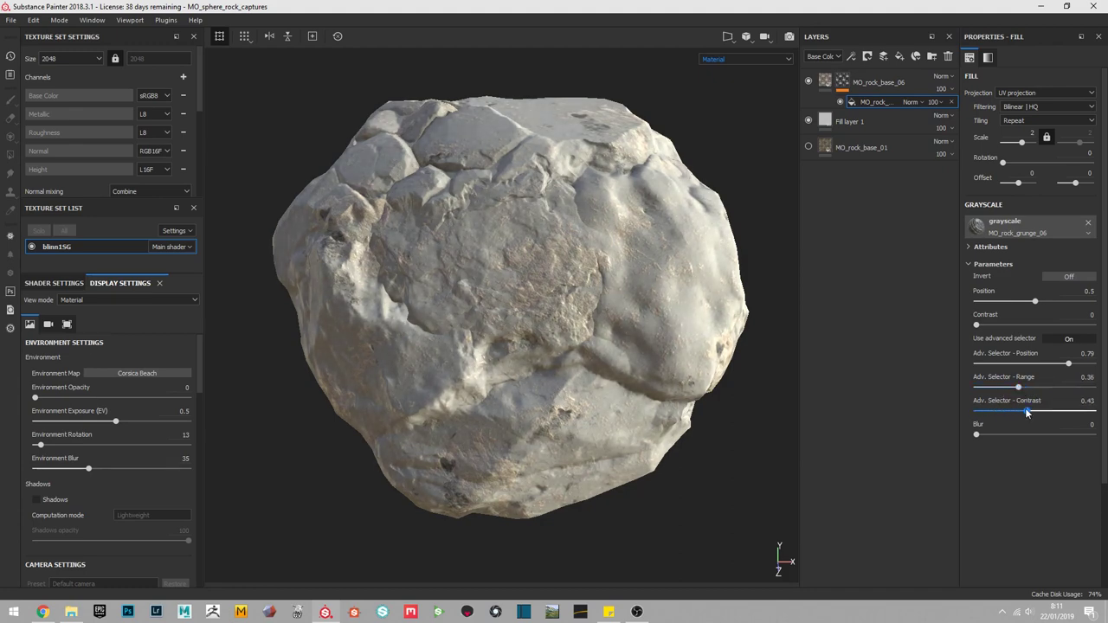
click(906, 128)
click(1018, 310)
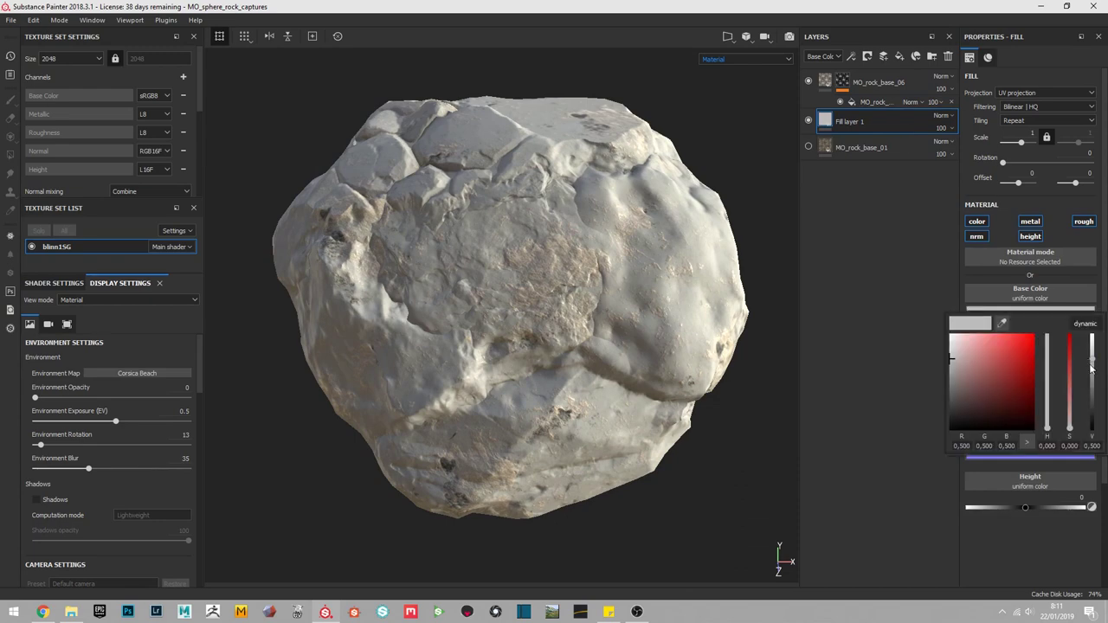
drag(1092, 346, 1092, 413)
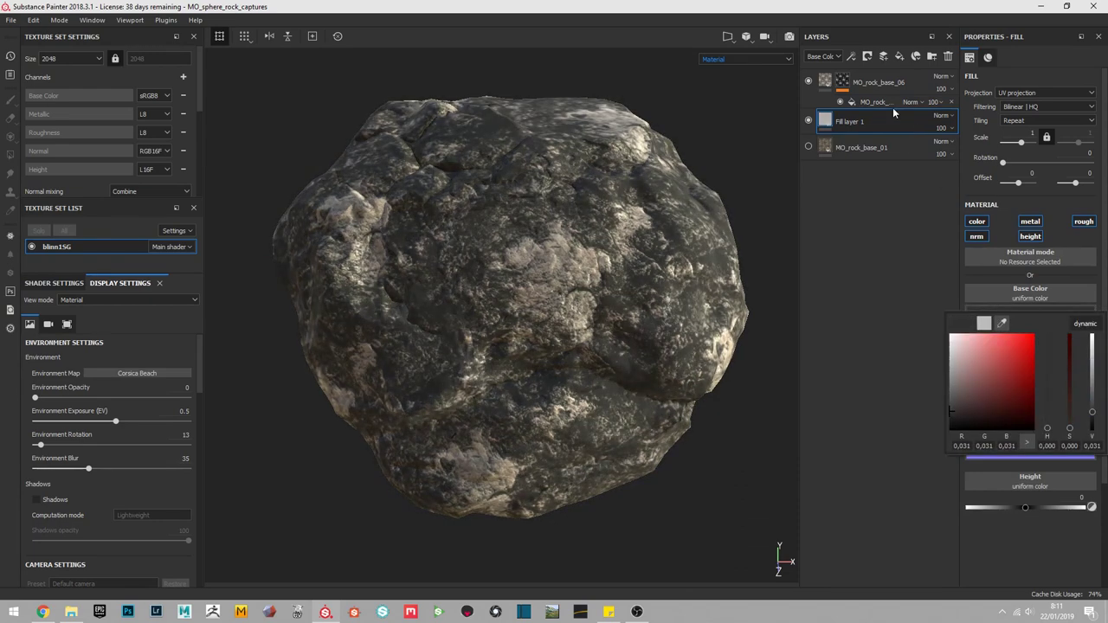
Tune the grunge mask's selector position, range and blur for fewer light patches
click(886, 103)
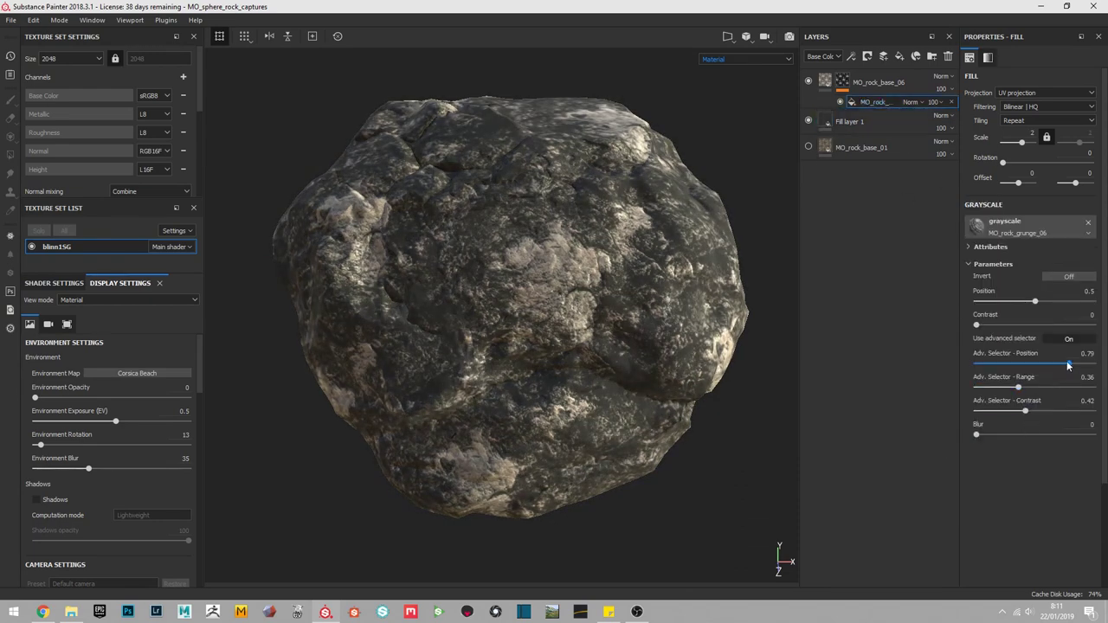
mouse_move(1077, 364)
mouse_down()
mouse_move(1031, 367)
mouse_move(1058, 371)
mouse_up()
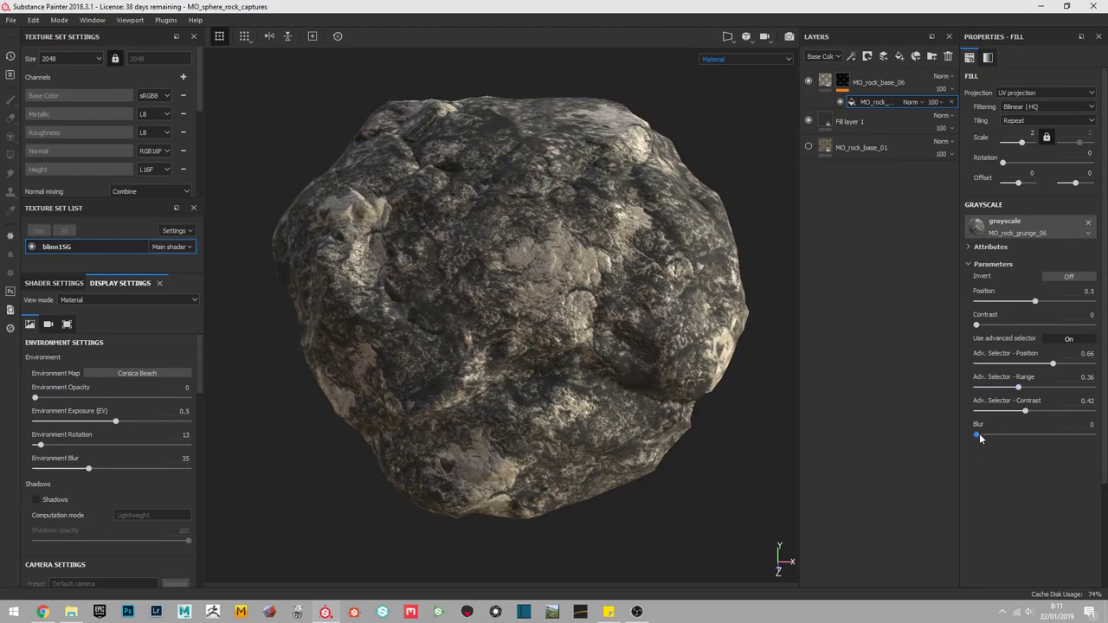
drag(977, 434, 1016, 439)
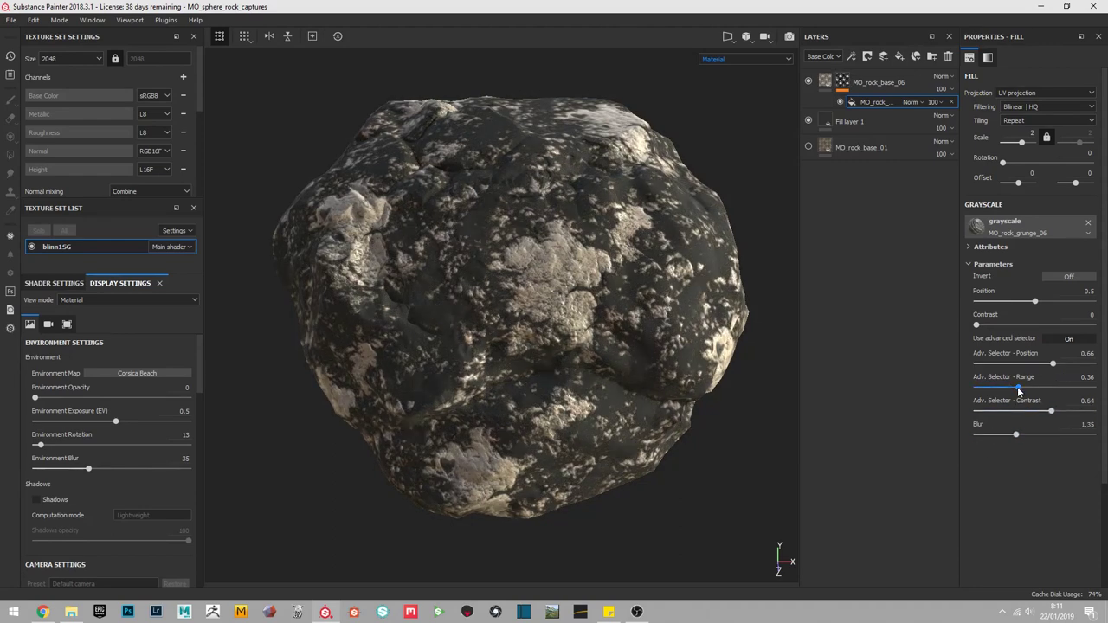
mouse_move(1019, 391)
mouse_down()
mouse_move(993, 394)
mouse_move(1001, 390)
mouse_up()
mouse_move(1051, 364)
mouse_down()
mouse_move(1042, 368)
mouse_move(1083, 374)
mouse_move(1016, 389)
mouse_move(1063, 388)
mouse_up()
Hide the preview fill, restore MO_rock_base_01, and fine-tune selector position and blur
click(808, 120)
click(808, 147)
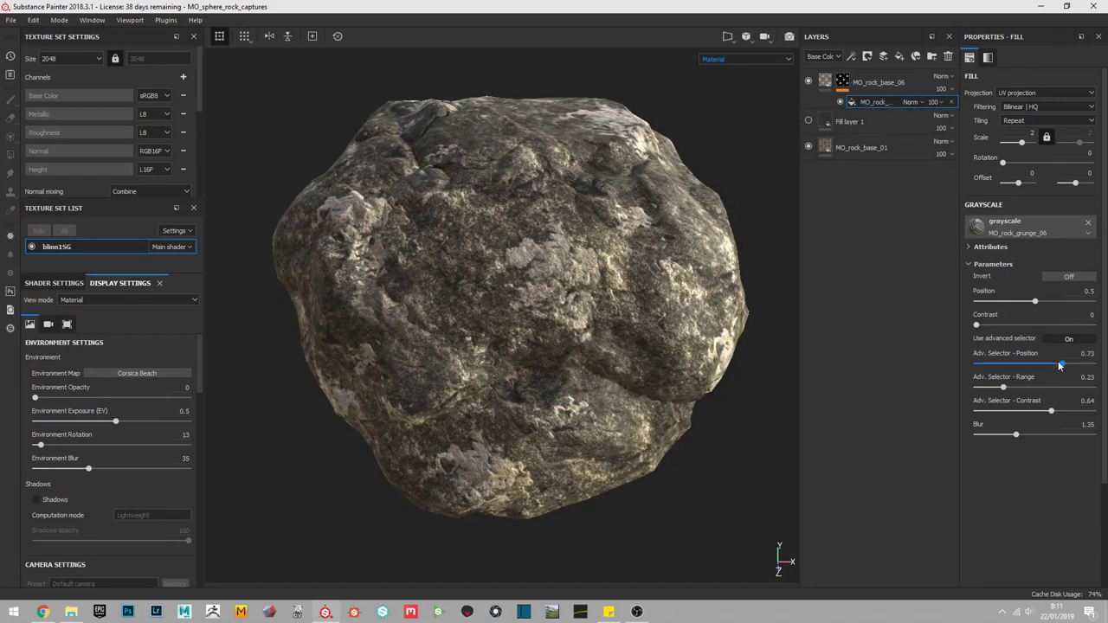
drag(1063, 363, 1044, 396)
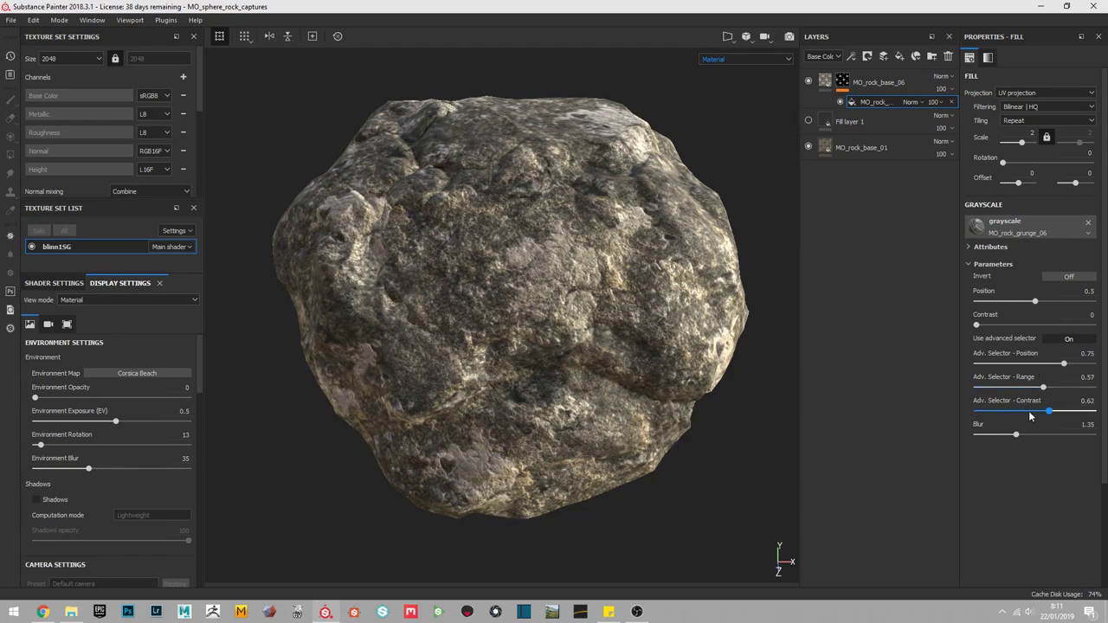
drag(994, 436, 992, 435)
mouse_move(1064, 364)
mouse_down()
mouse_move(1039, 374)
mouse_move(1082, 379)
mouse_up()
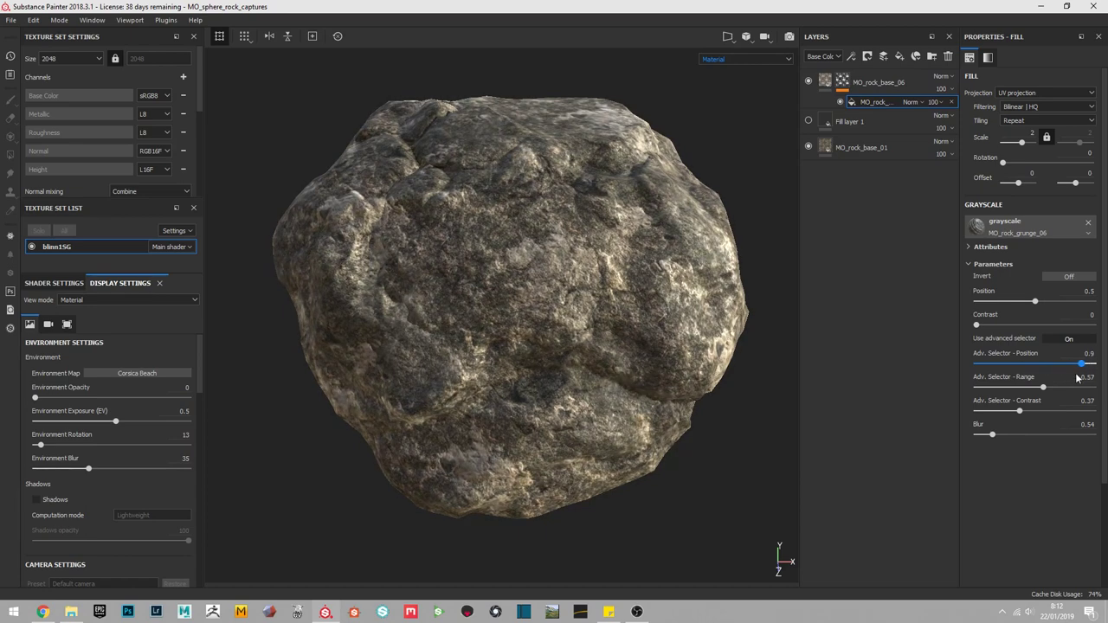
click(809, 82)
click(810, 82)
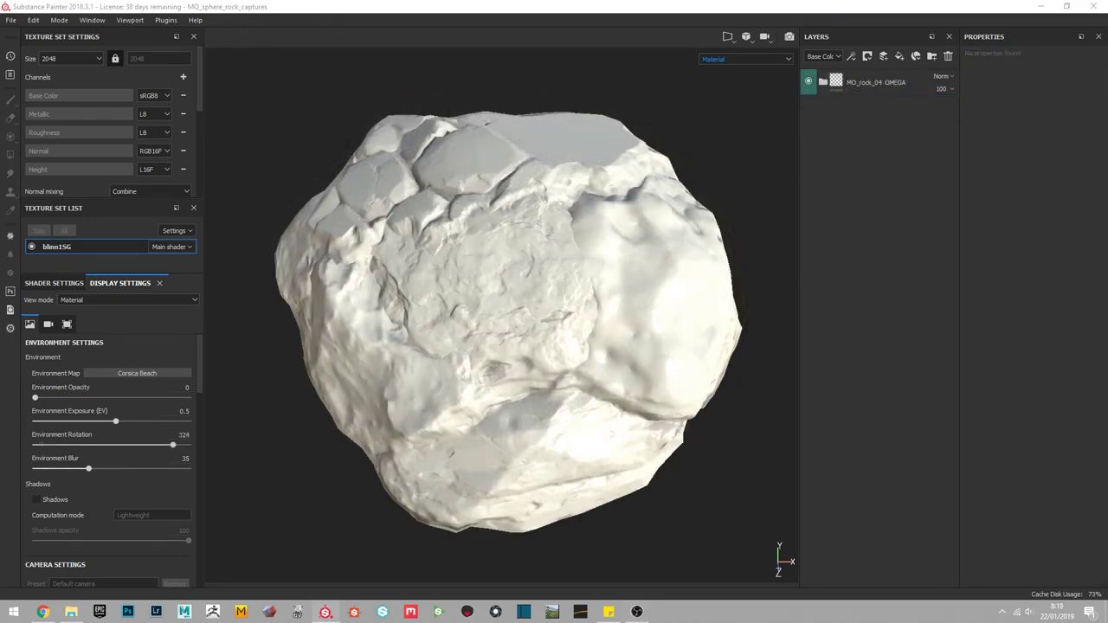
Add MO_rock_base_17 as a fill at scale 2 inside the OMEGA folder
drag(824, 183, 861, 164)
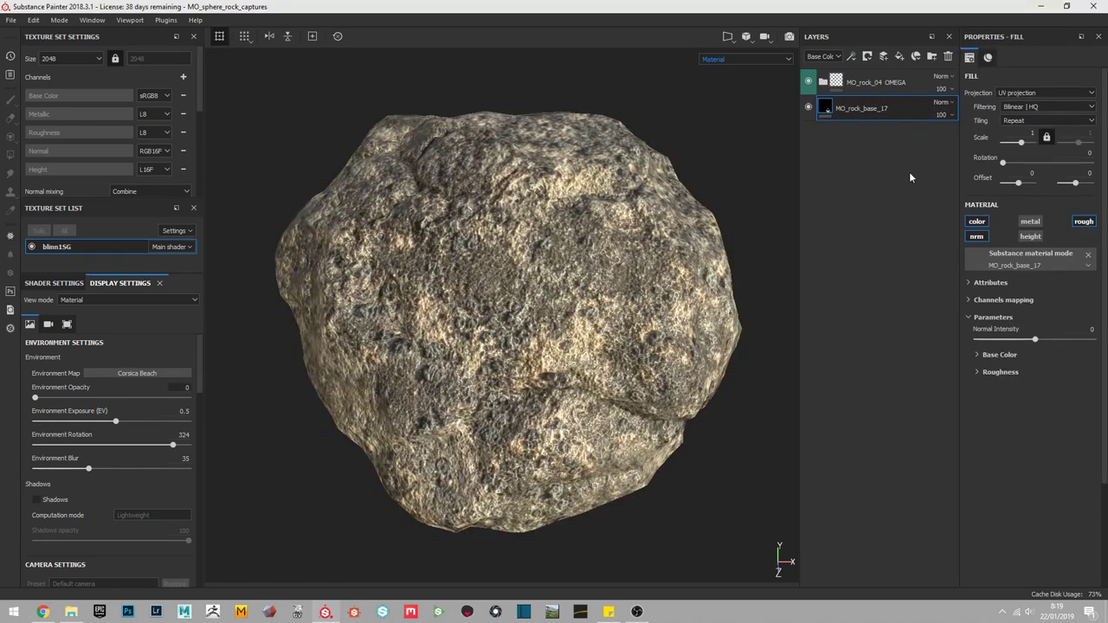
text(2)
key(Return)
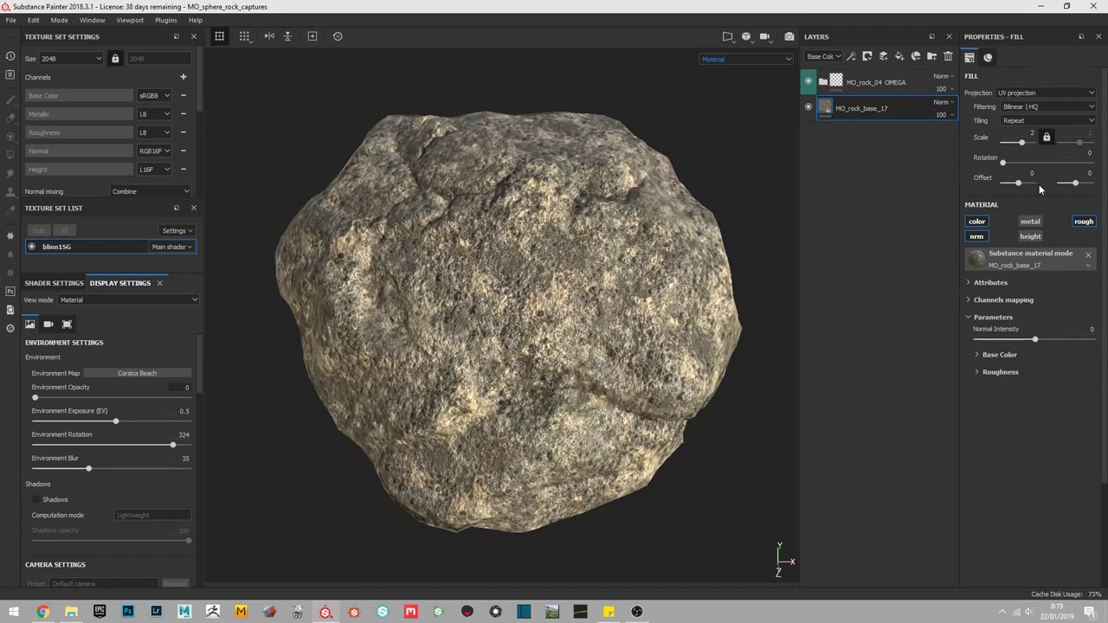
click(1001, 372)
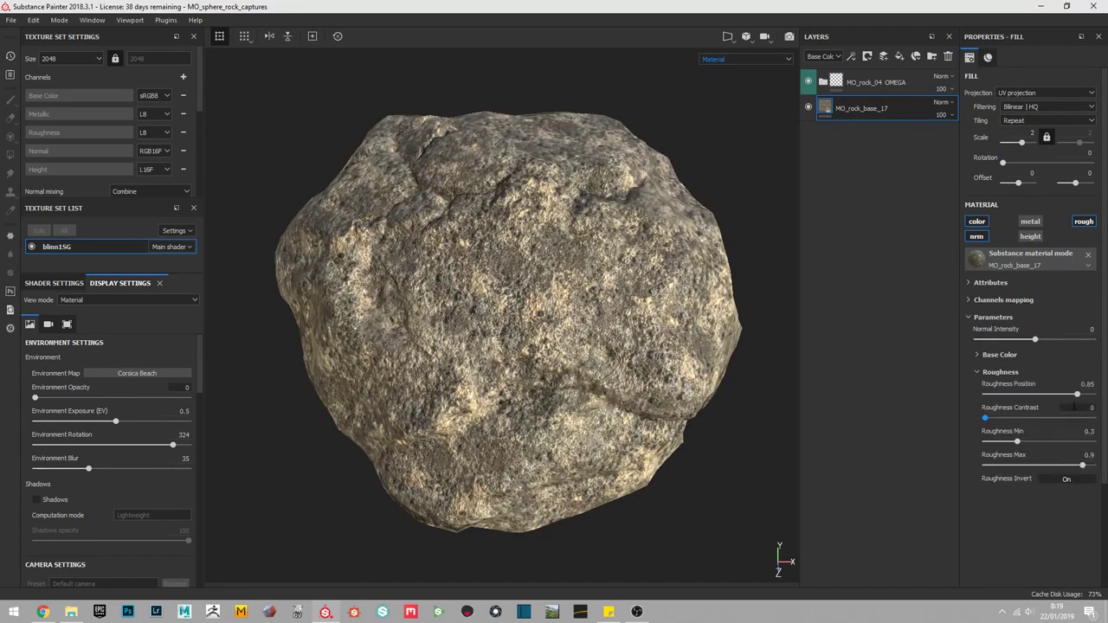
click(998, 372)
drag(871, 117, 874, 144)
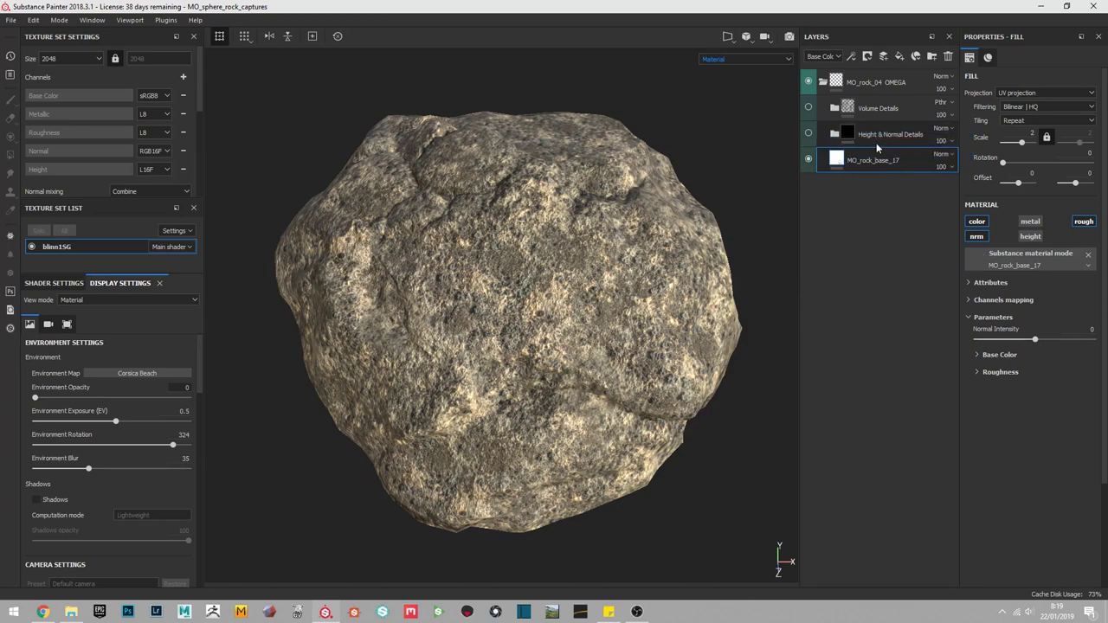
Enable the Height & Normal Details and Volume Details folders and rotate the environment
click(809, 133)
click(809, 108)
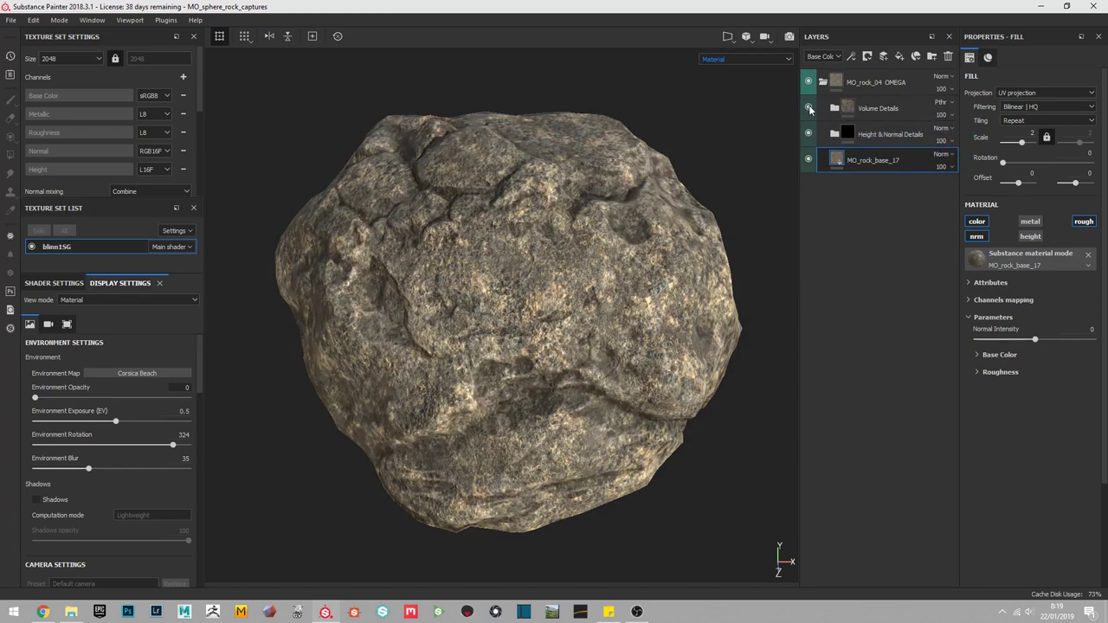
shift+right_drag(537, 251, 572, 253)
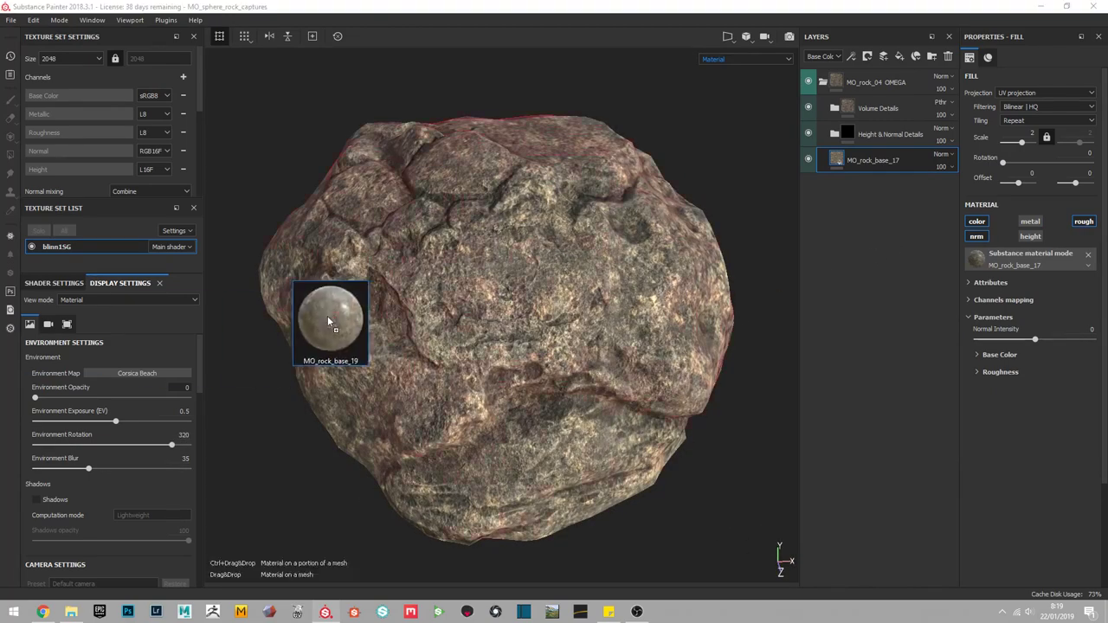
Drop MO_rock_base_19 onto the rock, place it above MO_rock_base_17, and toggle it to compare
drag(327, 316, 462, 251)
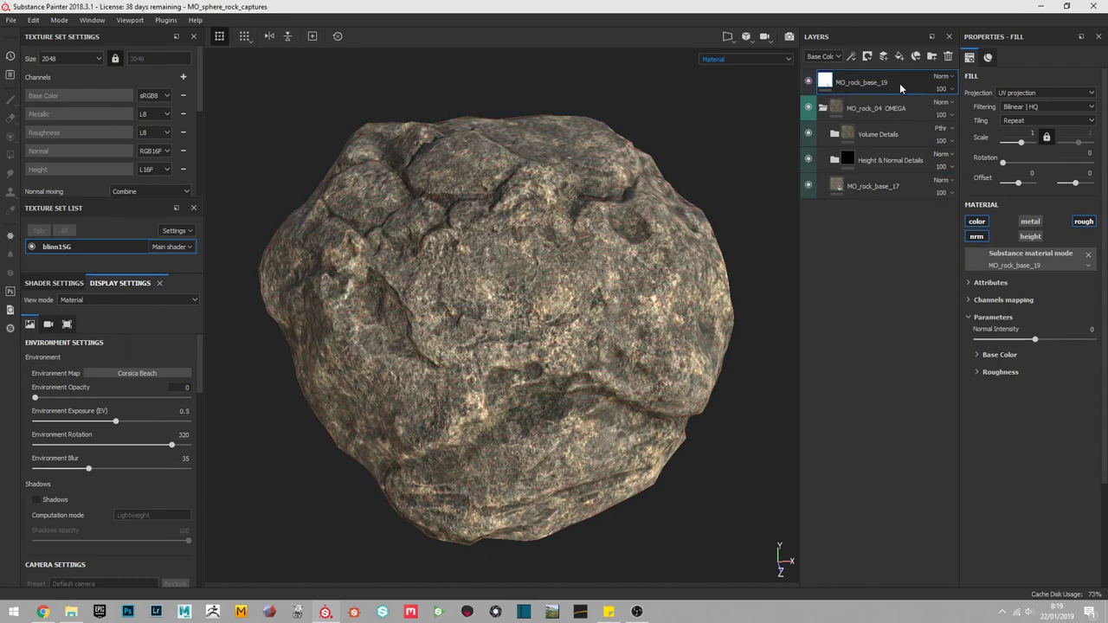
drag(899, 81, 882, 170)
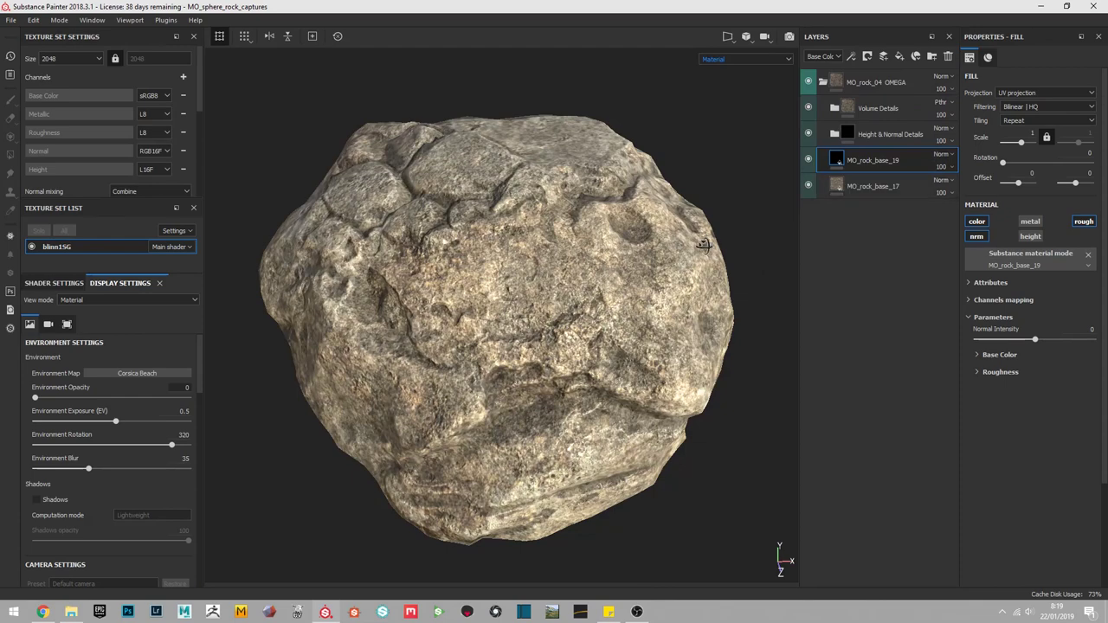
click(808, 159)
click(808, 159)
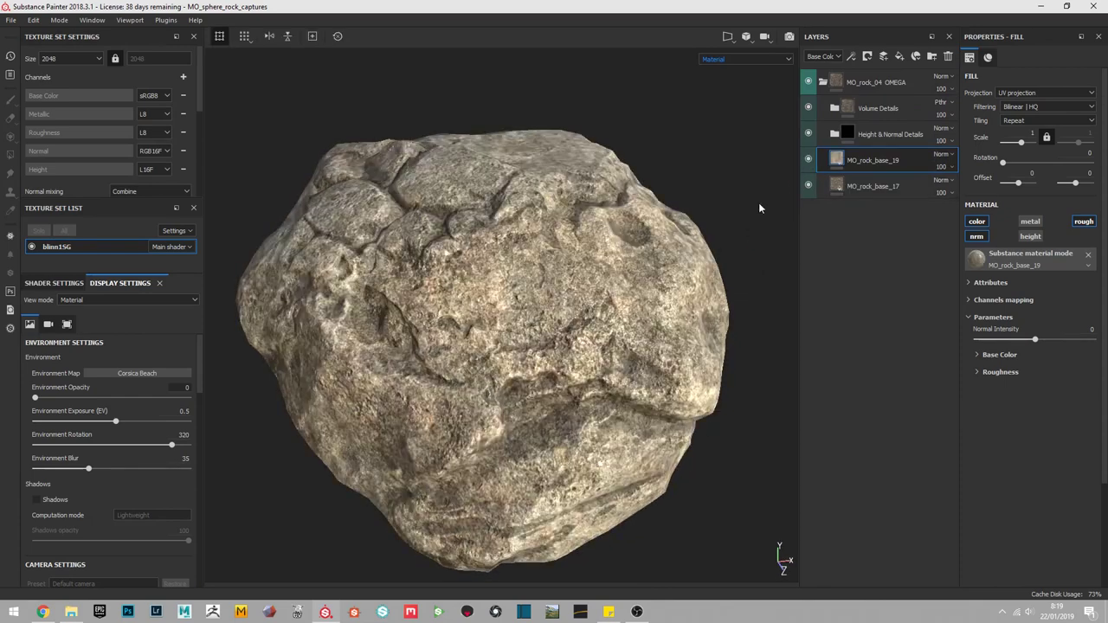
Give MO_rock_base_19 a black mask and paint it onto the rock with a size-60 brush
mouse_move(554, 329)
alt+mouse_down()
mouse_move(659, 213)
mouse_move(721, 223)
alt+mouse_up()
right_click(918, 159)
click(956, 177)
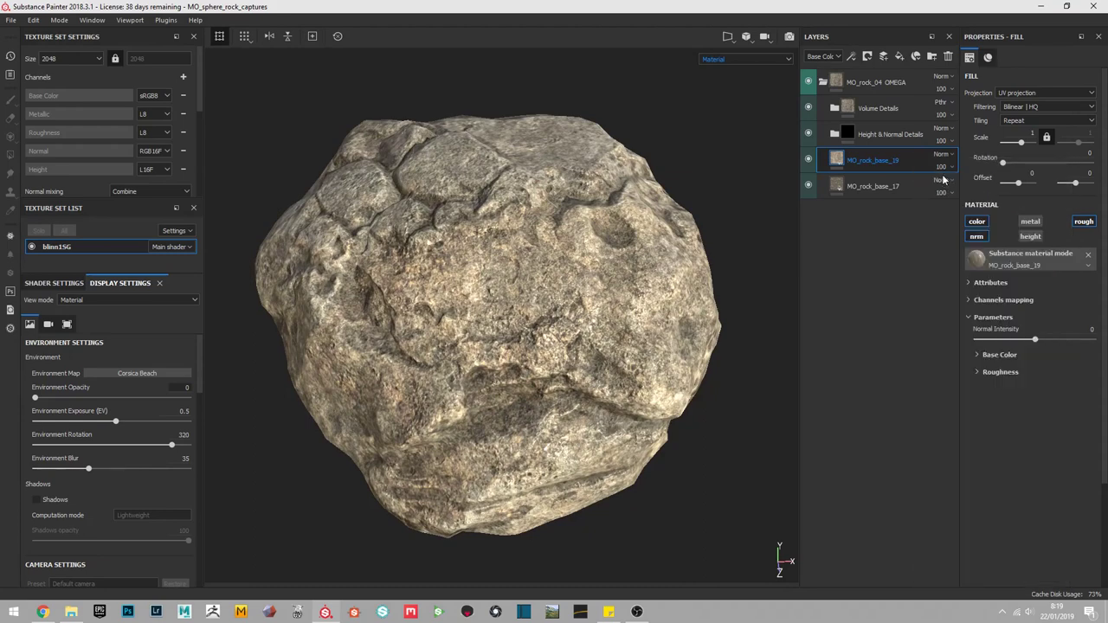
alt+drag(649, 334, 700, 264)
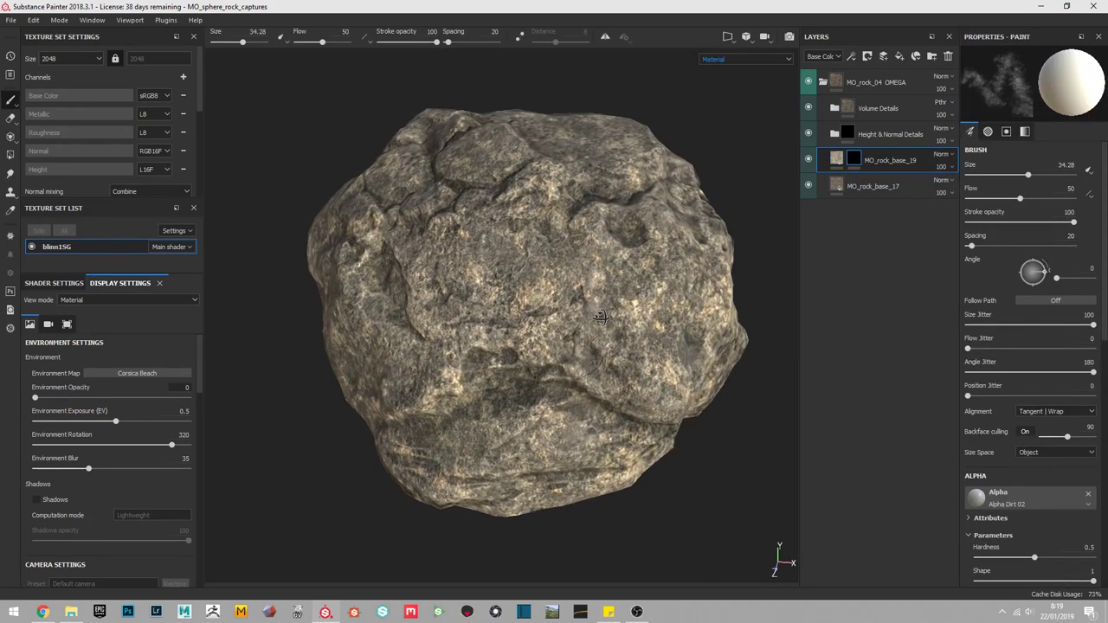
ctrl+right_drag(700, 264, 736, 265)
mouse_move(700, 264)
mouse_down()
mouse_move(710, 318)
mouse_move(606, 425)
mouse_move(446, 506)
mouse_move(580, 433)
mouse_move(523, 407)
mouse_up()
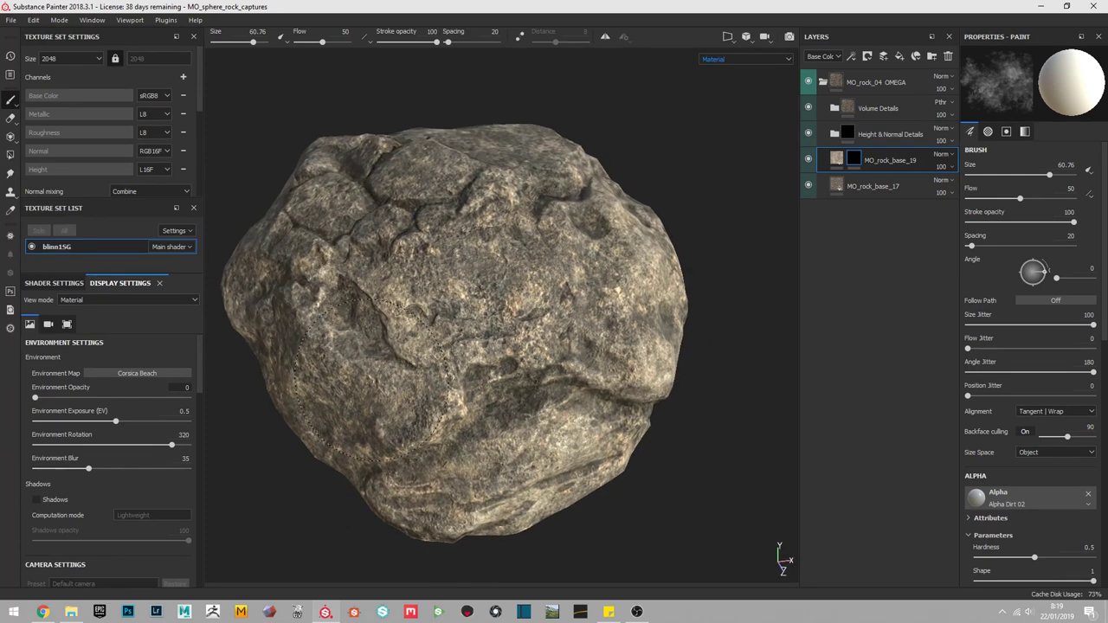
Inspect the painted blend from several angles, toggling MO_rock_base_19, then bring MO_rock_base_12 over the rock
mouse_move(422, 377)
alt+mouse_down()
mouse_move(467, 303)
mouse_move(424, 164)
alt+mouse_up()
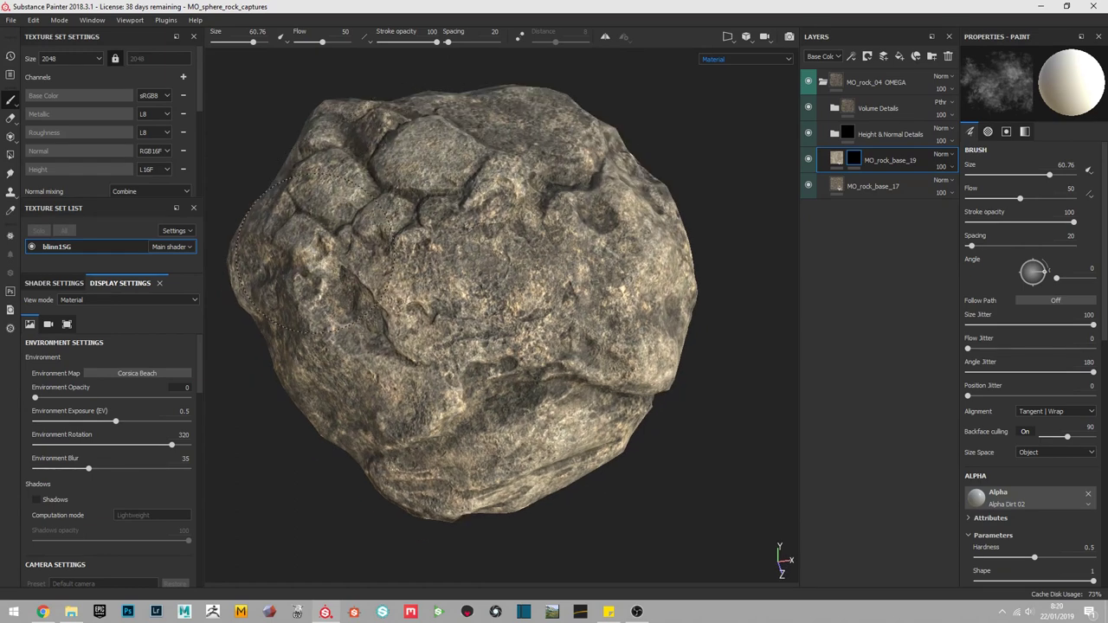
alt+drag(277, 311, 537, 216)
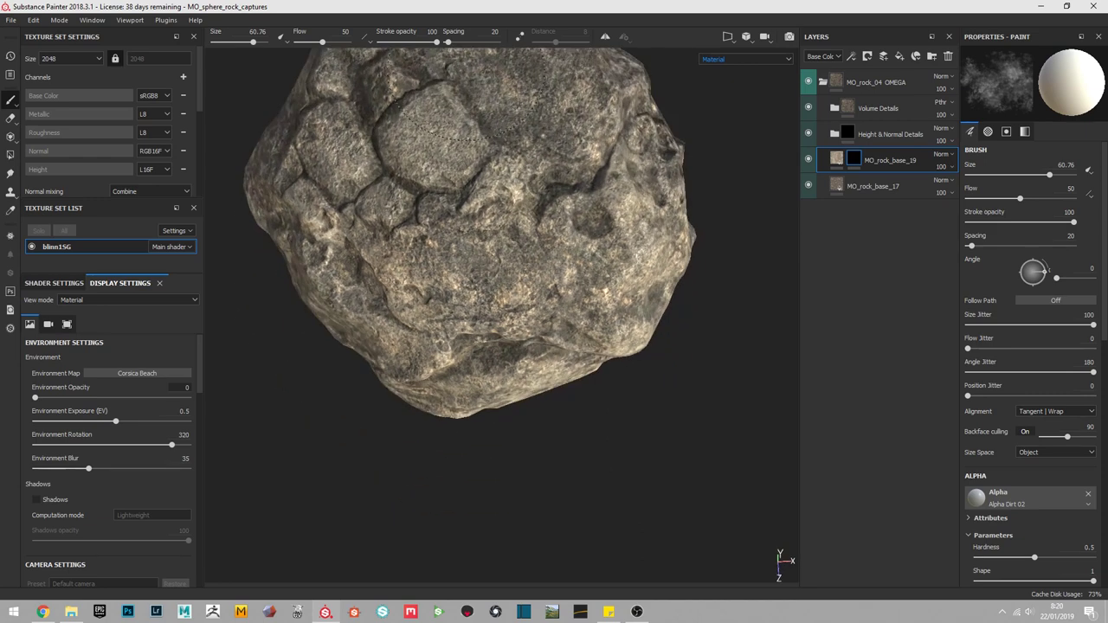
mouse_move(581, 165)
alt+mouse_down()
mouse_move(542, 199)
mouse_move(563, 225)
alt+mouse_up()
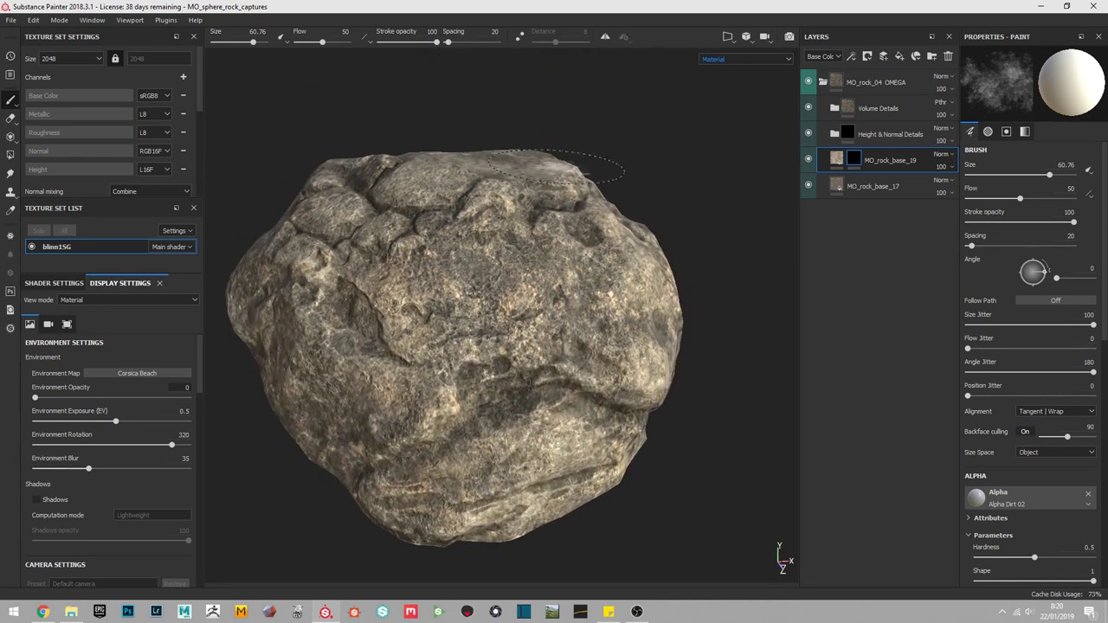
mouse_move(580, 295)
alt+mouse_down()
mouse_move(538, 352)
mouse_move(589, 286)
mouse_move(632, 268)
alt+mouse_up()
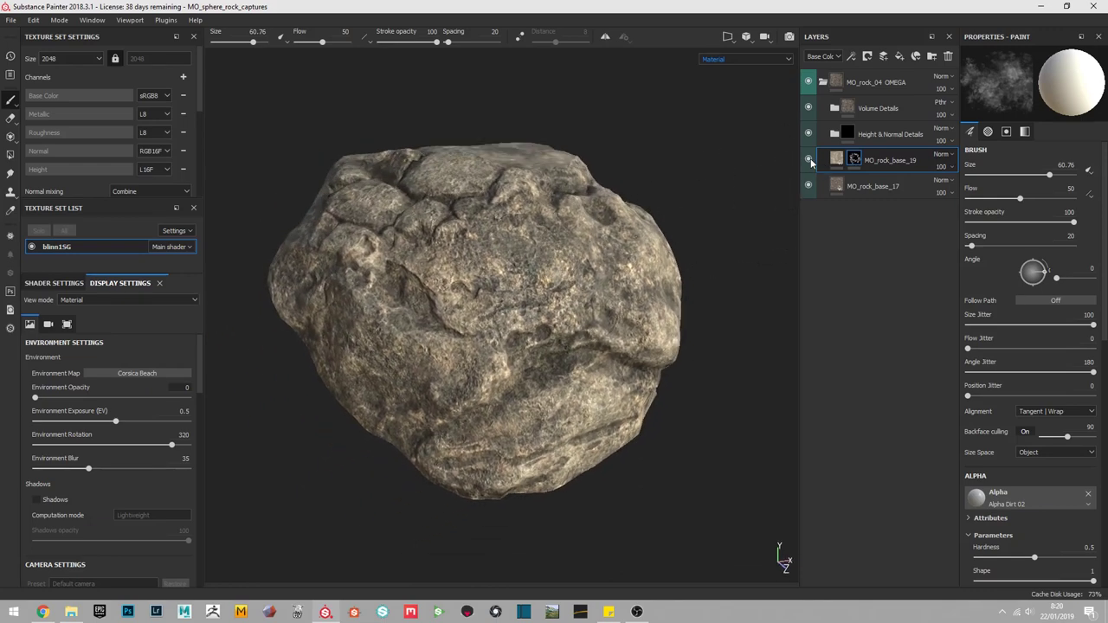
click(809, 159)
click(809, 159)
mouse_move(773, 184)
alt+mouse_down()
mouse_move(626, 178)
mouse_move(658, 260)
mouse_move(681, 248)
mouse_move(671, 229)
mouse_move(667, 269)
alt+mouse_up()
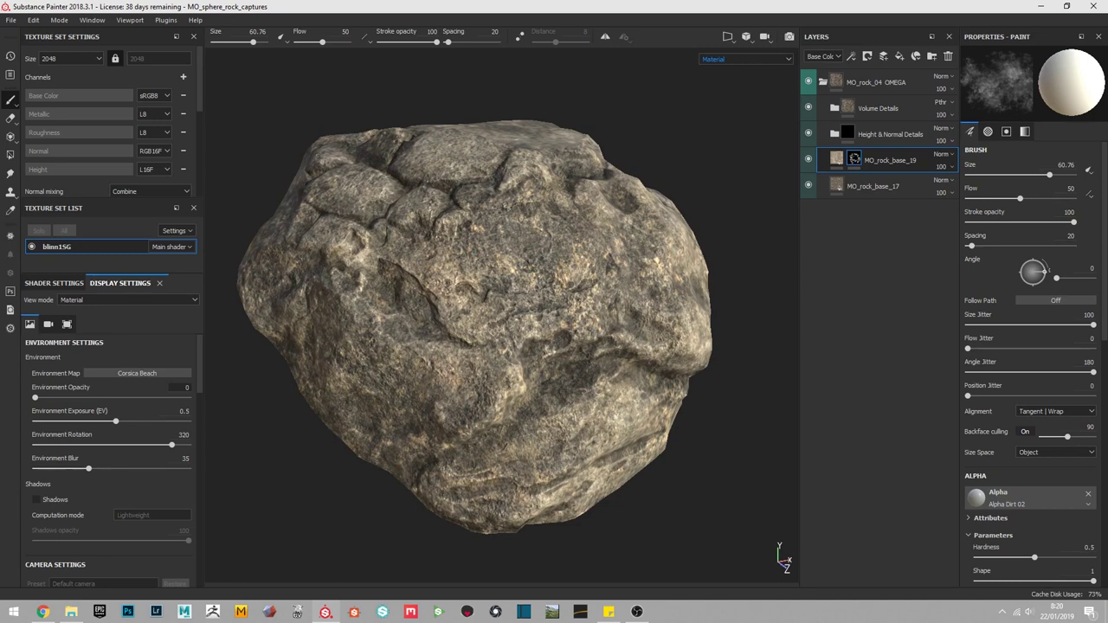
drag(390, 339, 567, 228)
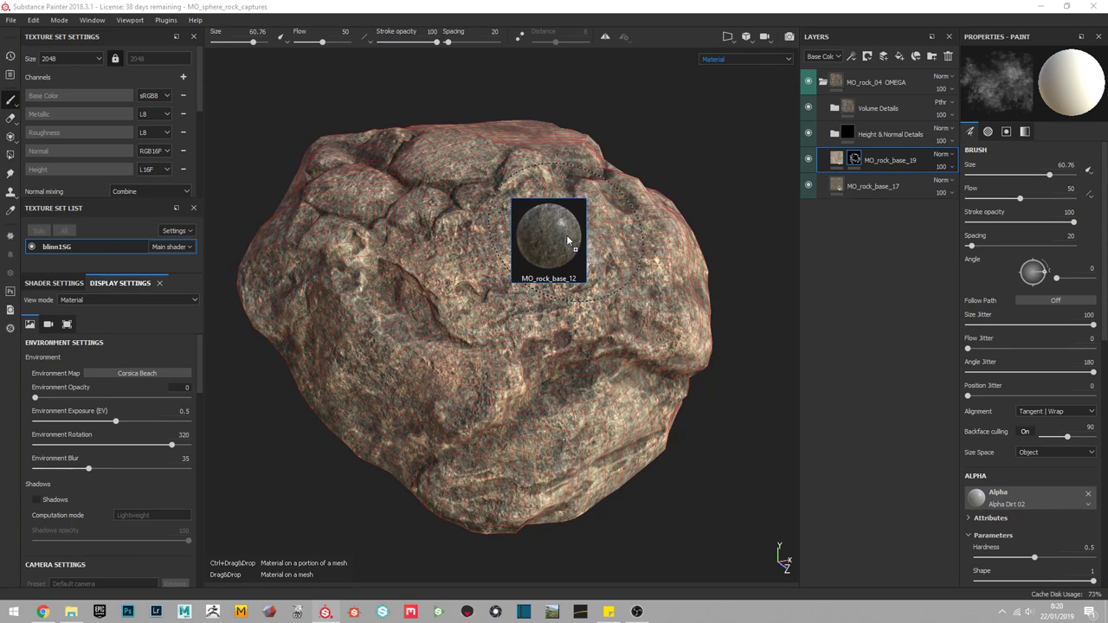
Fill the rock with MO_rock_base_12 at scale 2, expand Roughness, and place it above MO_rock_base_19
drag(569, 232, 553, 235)
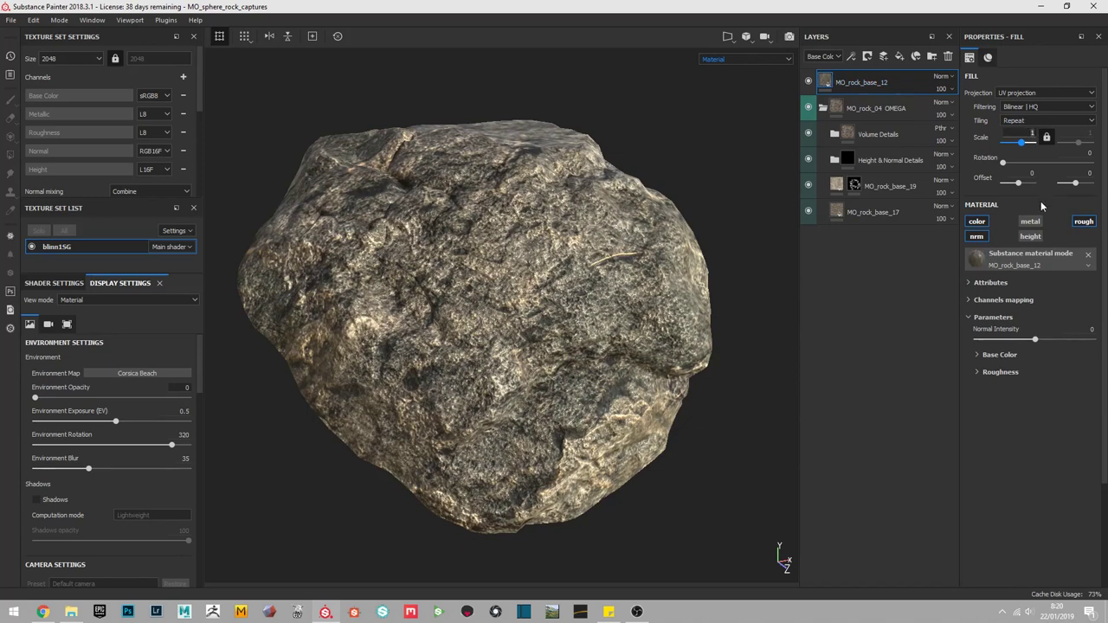
text(2)
key(Return)
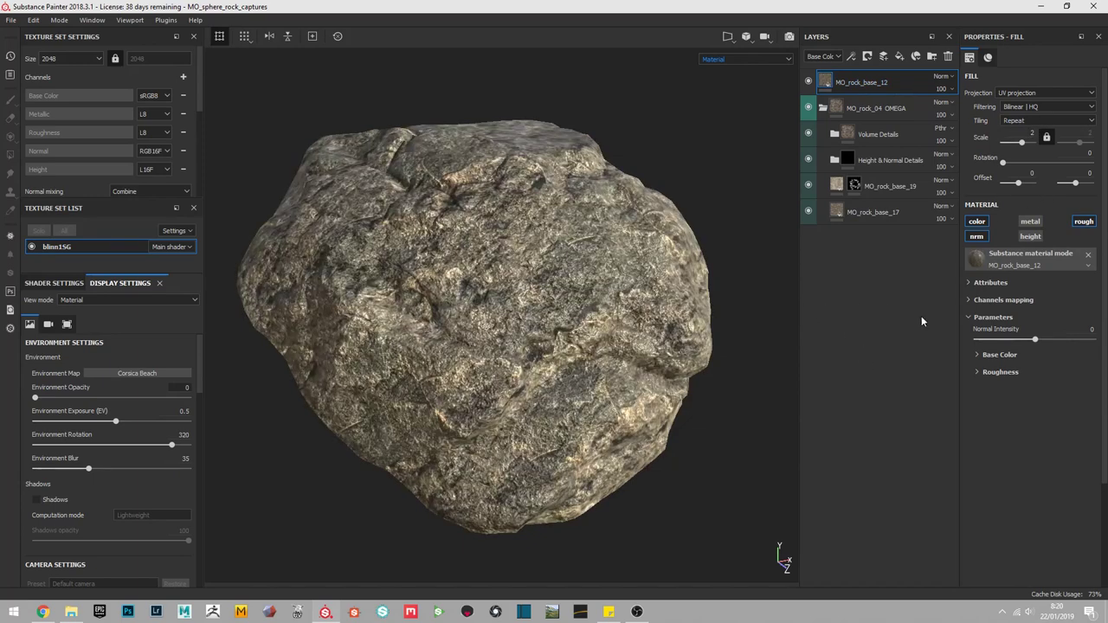
click(978, 372)
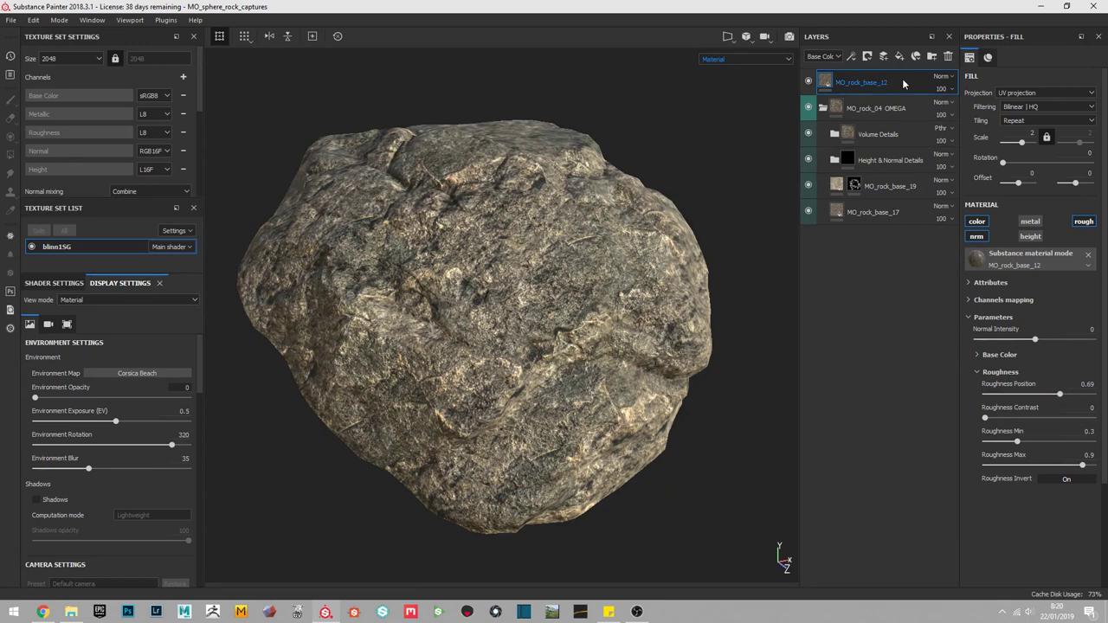
drag(862, 82, 863, 173)
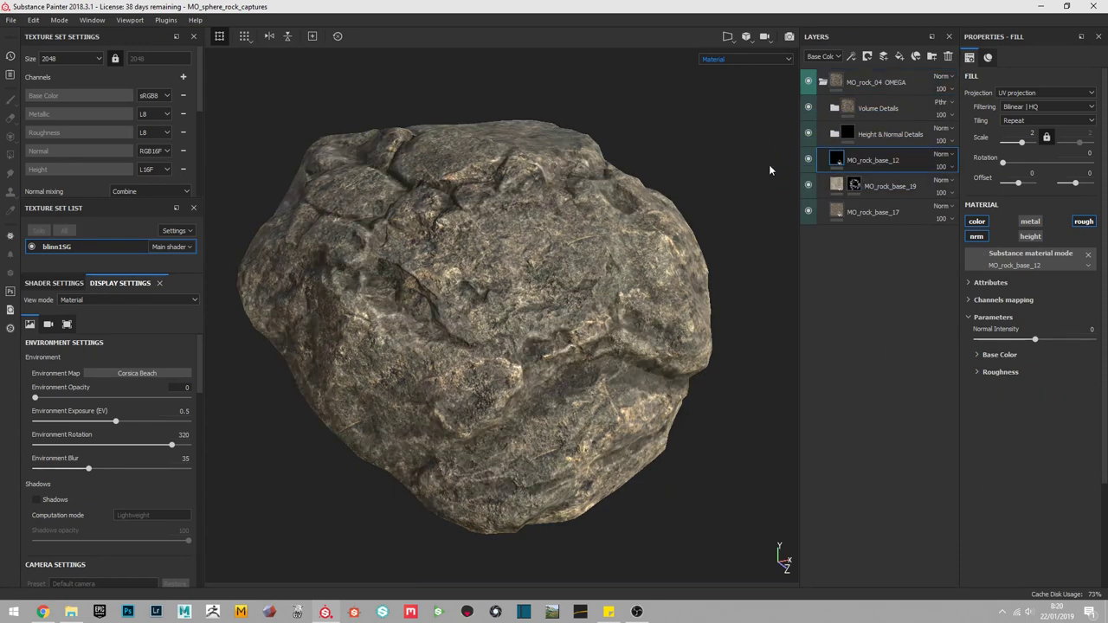
alt+drag(706, 173, 700, 161)
Add a black mask to MO_rock_base_12 with a Dirt generator in it
right_click(909, 160)
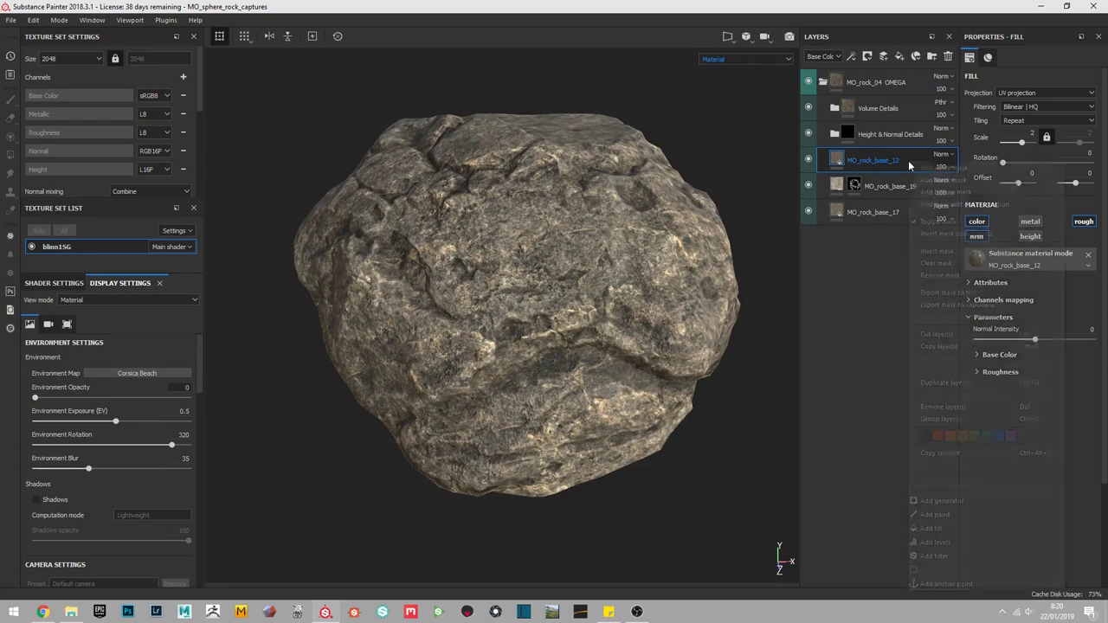
click(936, 180)
right_click(855, 158)
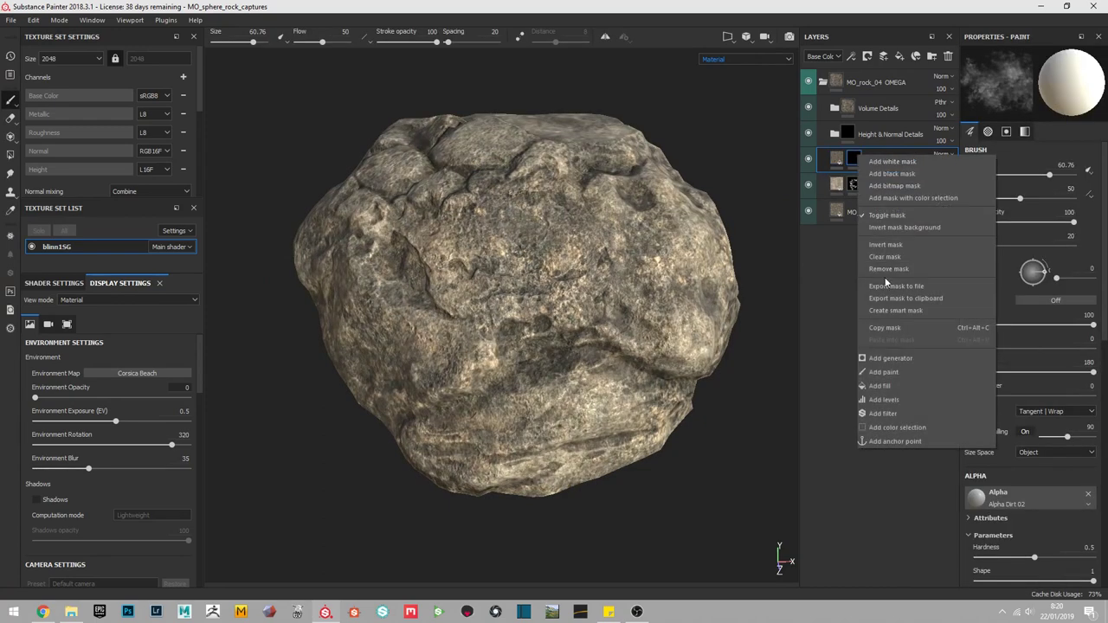
click(905, 357)
click(1022, 81)
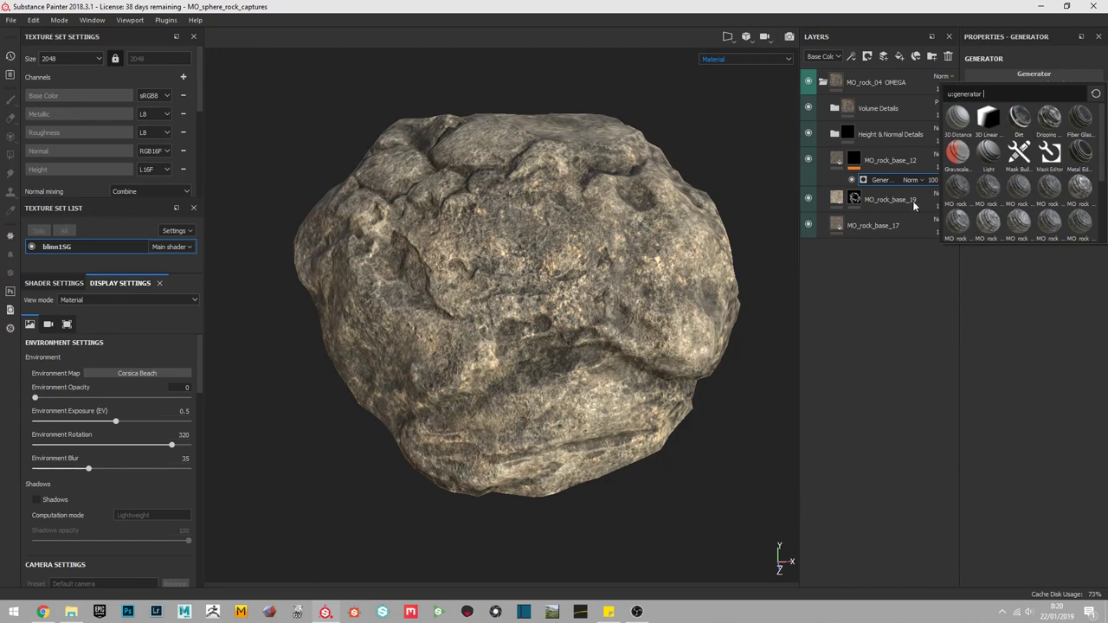
click(1019, 117)
Hide the lower layers and tune the Dirt generator: Contrast 0.05, Grunge Amount 0, Dirt Level 0.96
alt+drag(466, 312, 542, 300)
alt+right_drag(542, 299, 800, 270)
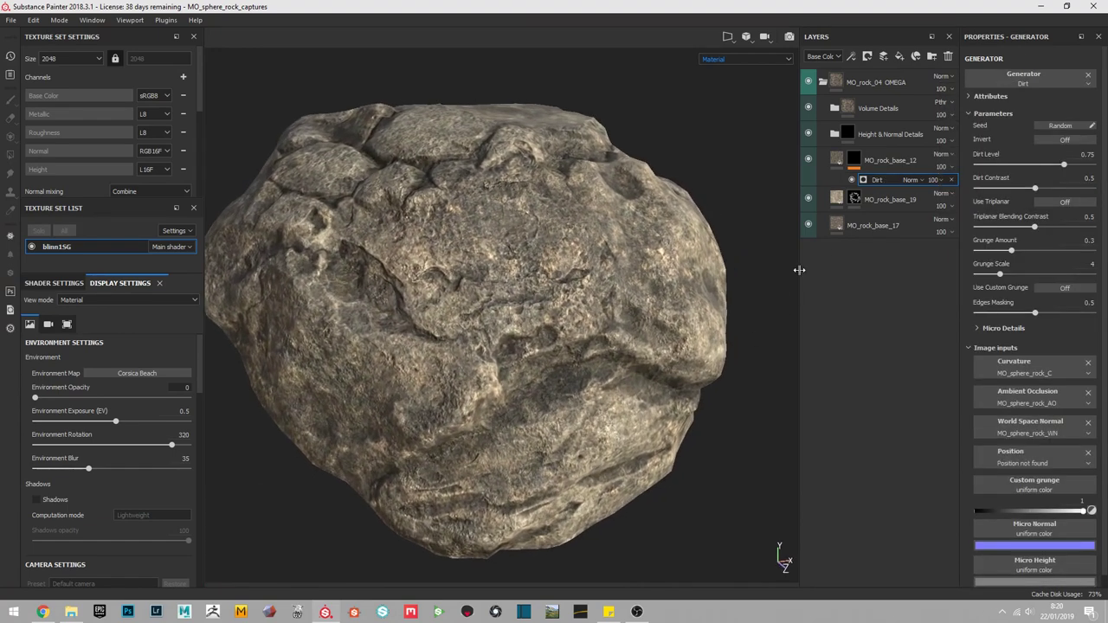
click(808, 198)
click(808, 224)
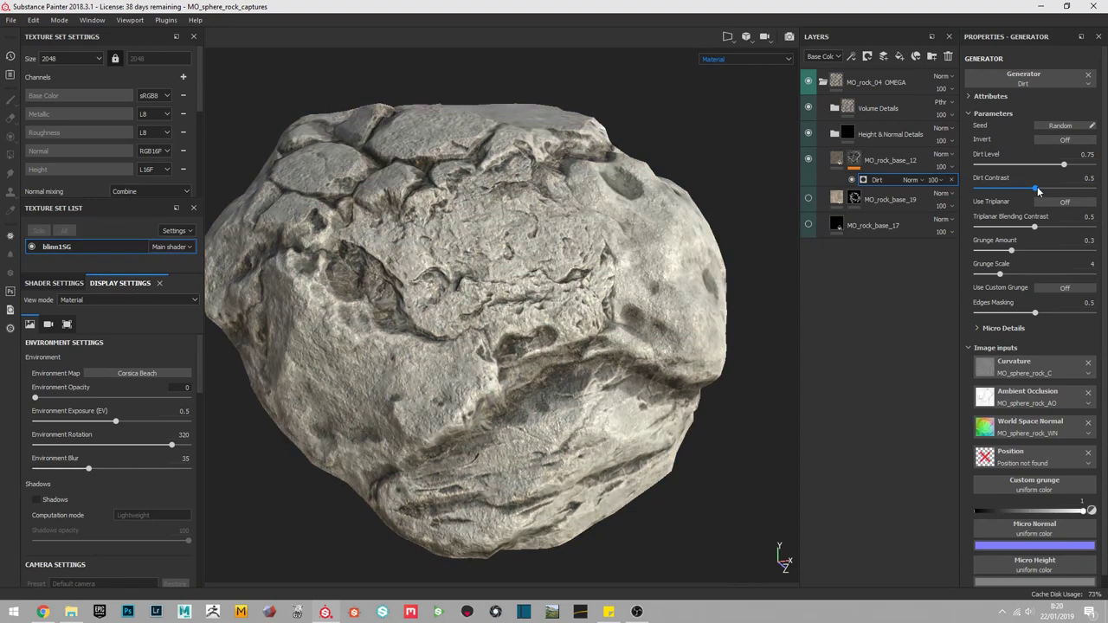
drag(1008, 189, 1003, 189)
drag(977, 247, 975, 245)
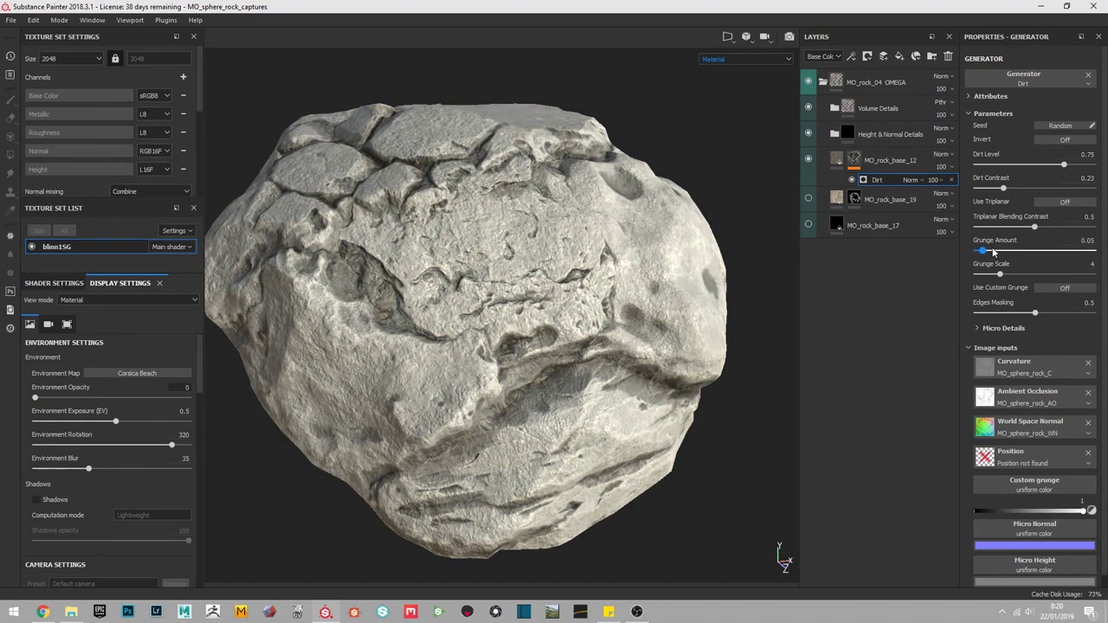
drag(1066, 171, 1088, 167)
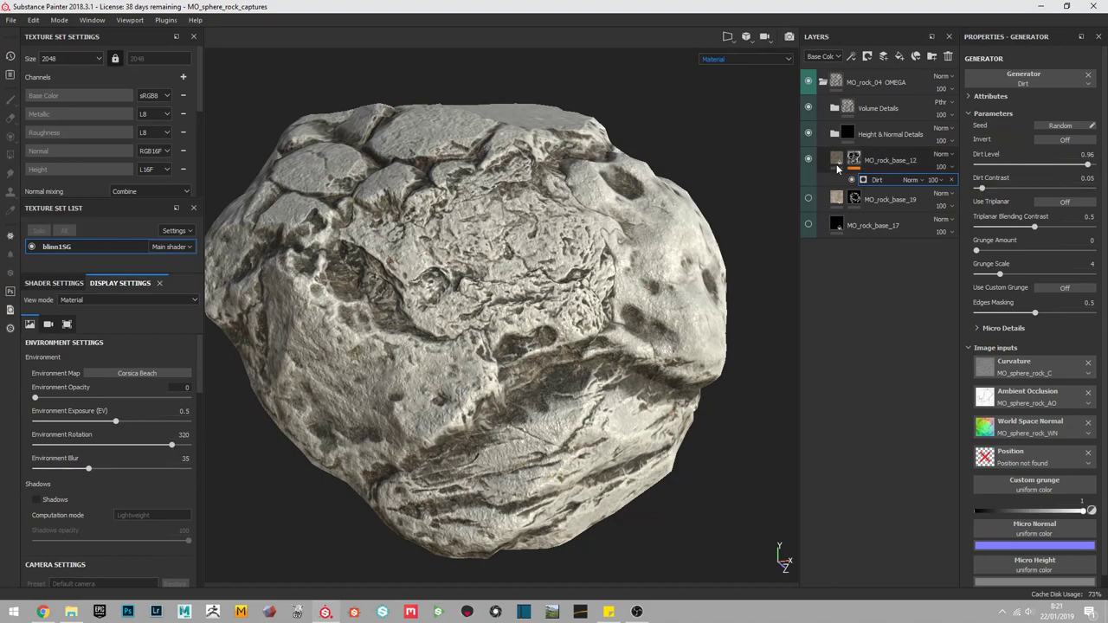
click(839, 162)
alt+right_drag(472, 313, 861, 426)
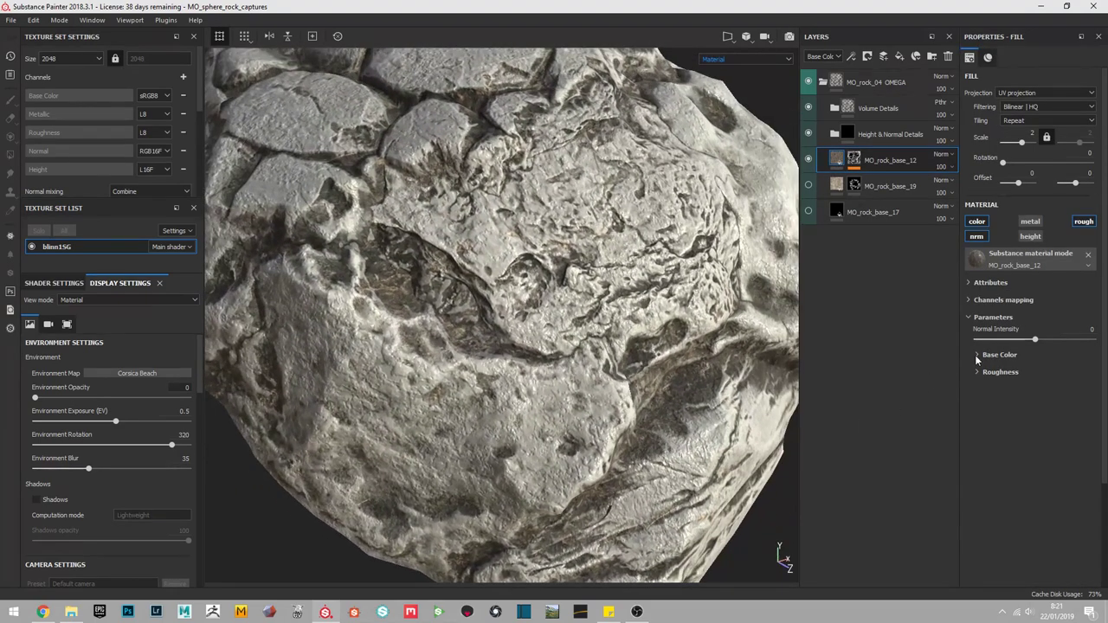
Tint MO_rock_base_12's Base Color to hue 0.55, contrast -0.1 and CV Intensity 0.28
click(977, 355)
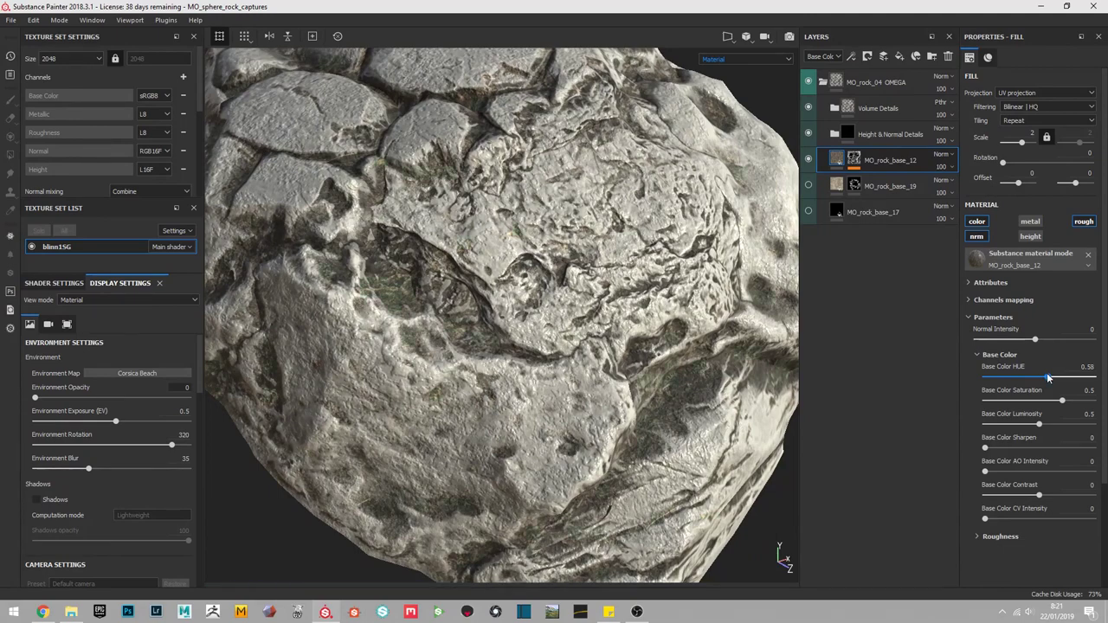
drag(1053, 376, 1043, 377)
click(1016, 520)
scroll(548, 264, down, 6)
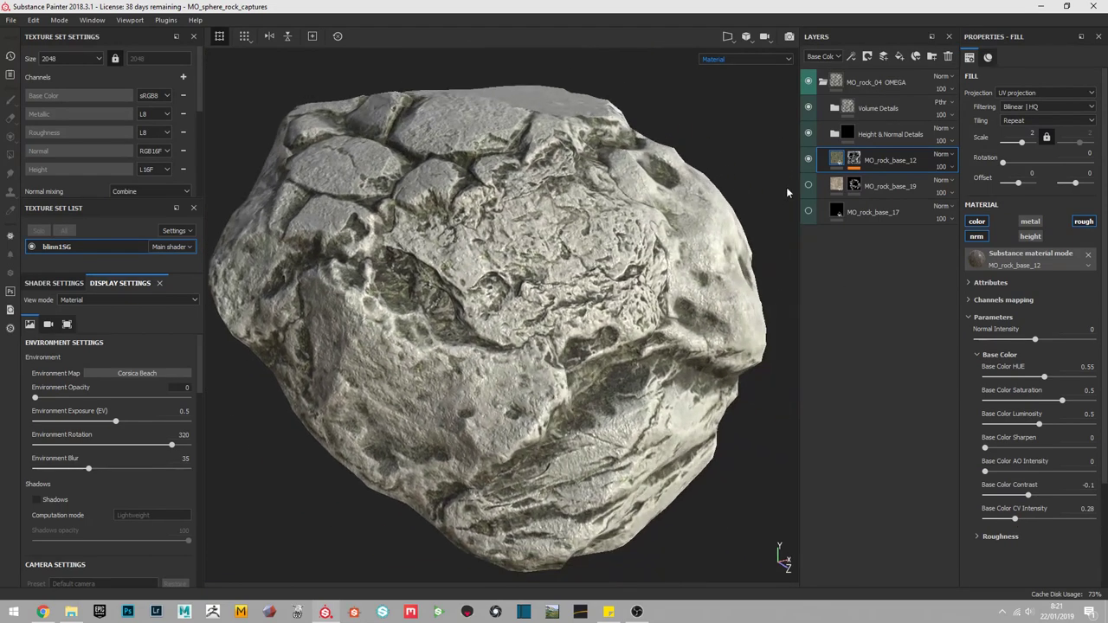
Show all rock layers again and move MO_rock_base_12 below MO_rock_base_19
click(809, 212)
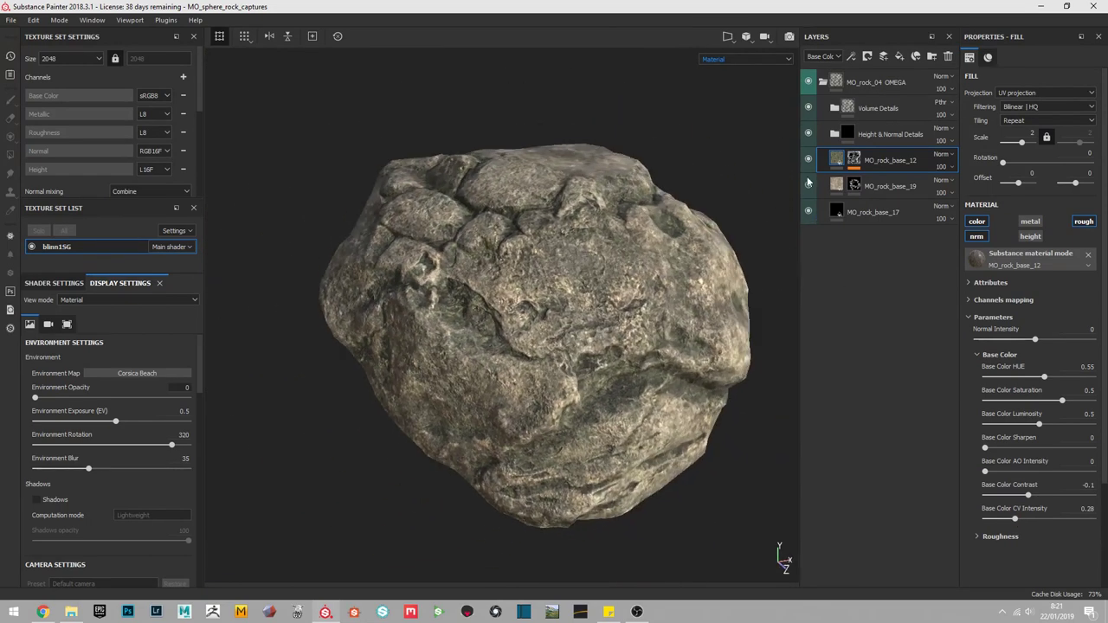
click(809, 160)
alt+drag(633, 259, 537, 235)
drag(891, 160, 875, 198)
alt+drag(537, 251, 502, 251)
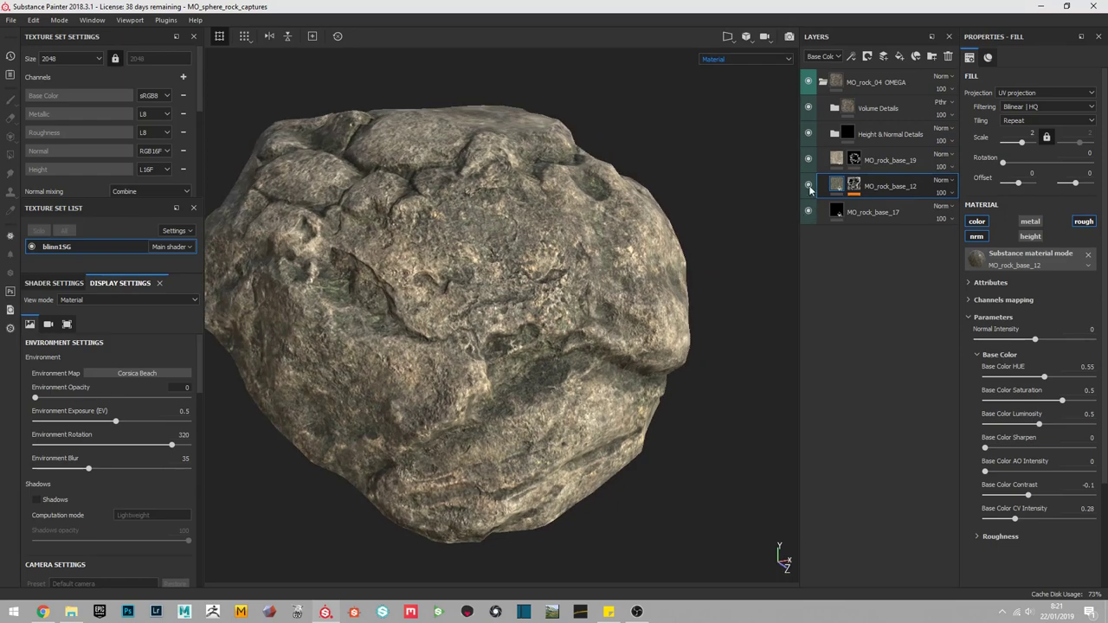
click(809, 186)
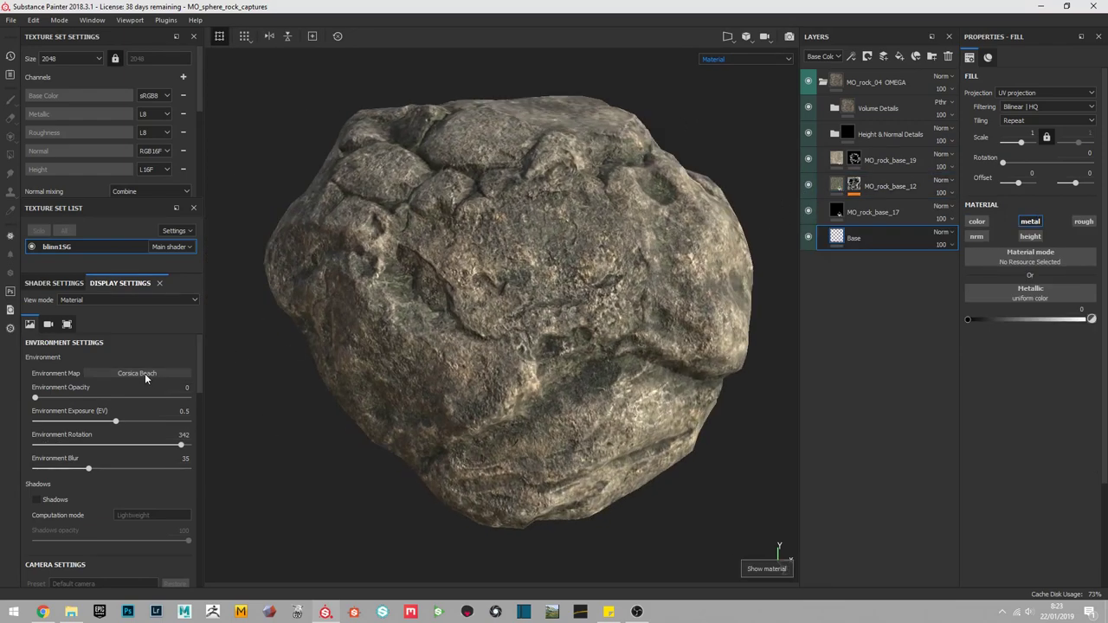
Preview the rock under the Bonifacio Aragon Stairs and Bonifacio Street environments, rotating each
click(145, 373)
click(165, 411)
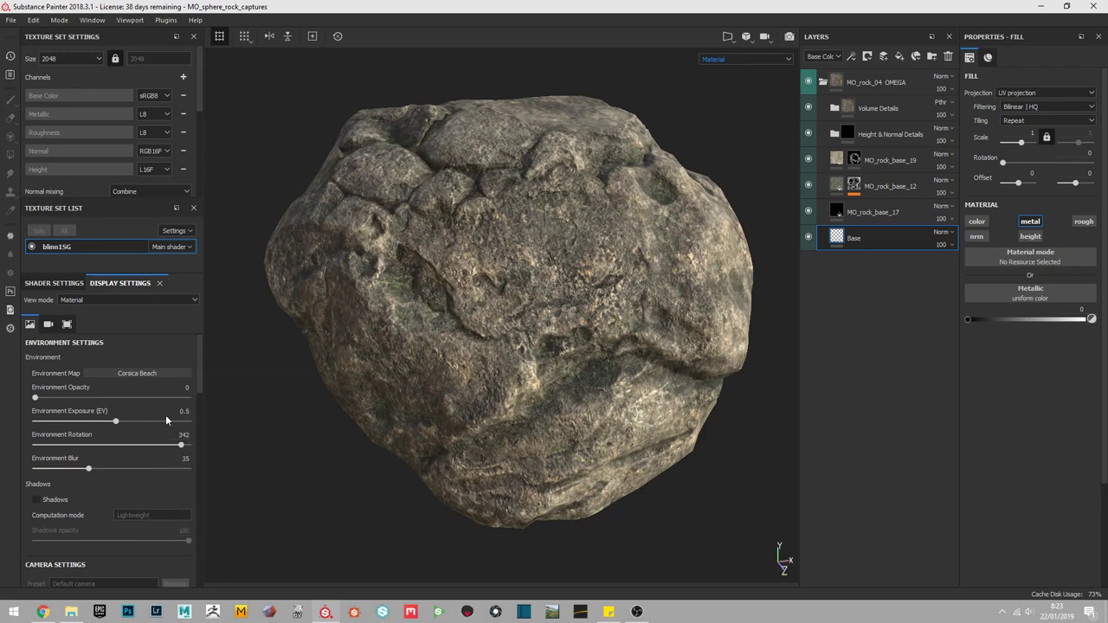
mouse_move(405, 374)
shift+right_down()
mouse_move(327, 374)
mouse_move(340, 381)
shift+right_up()
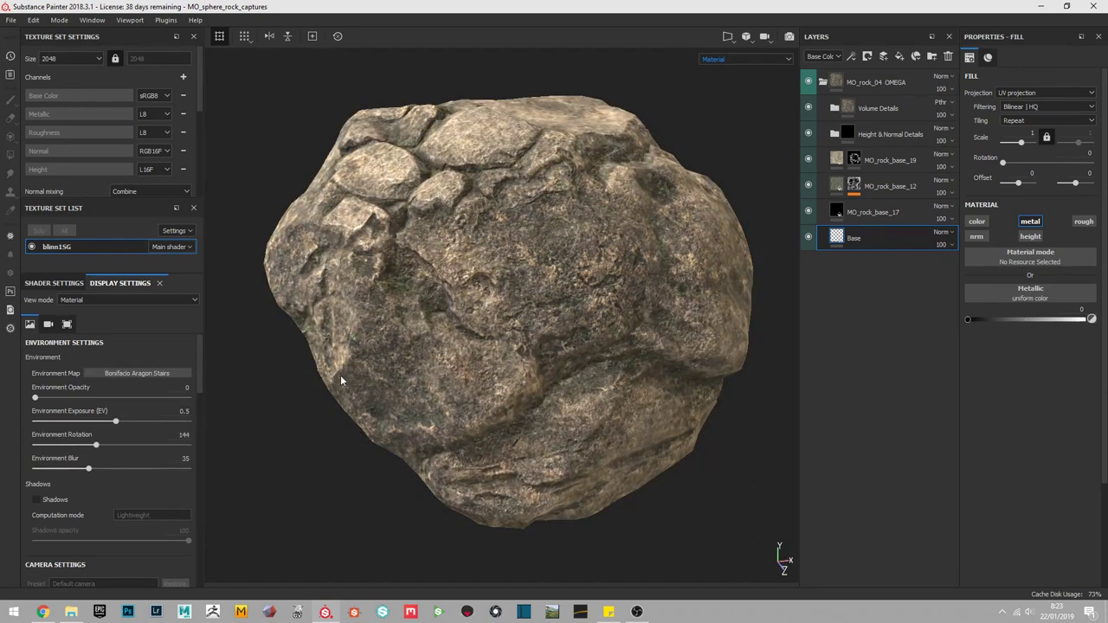
click(139, 374)
click(192, 411)
shift+right_drag(331, 360, 236, 400)
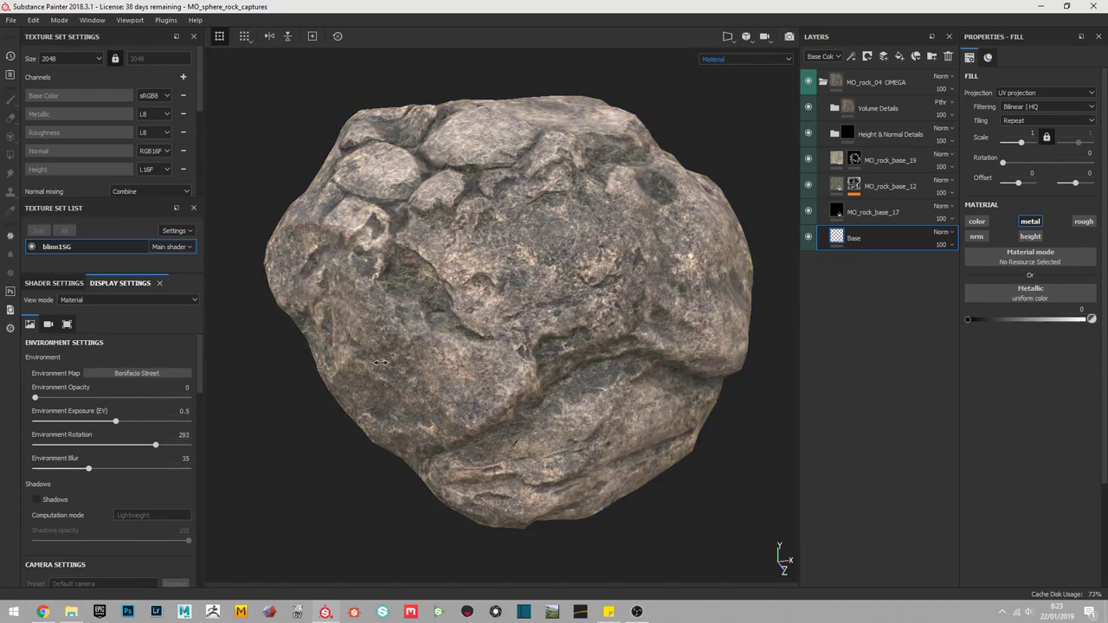
Switch to the Panorama environment rotated to 11 and start an Iray render with F10
click(150, 379)
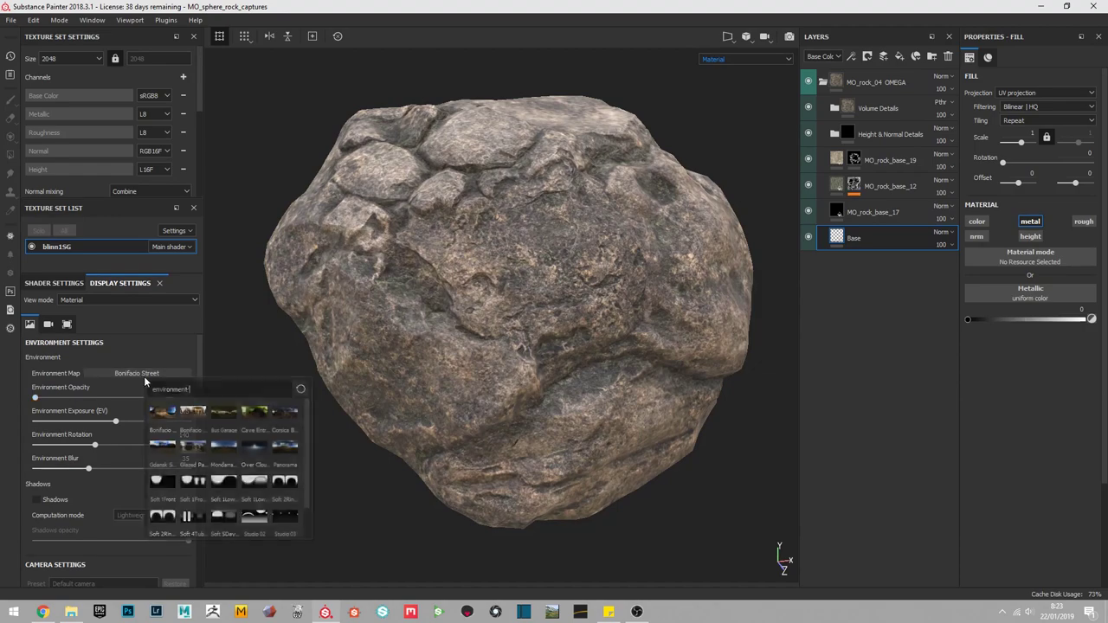
click(288, 450)
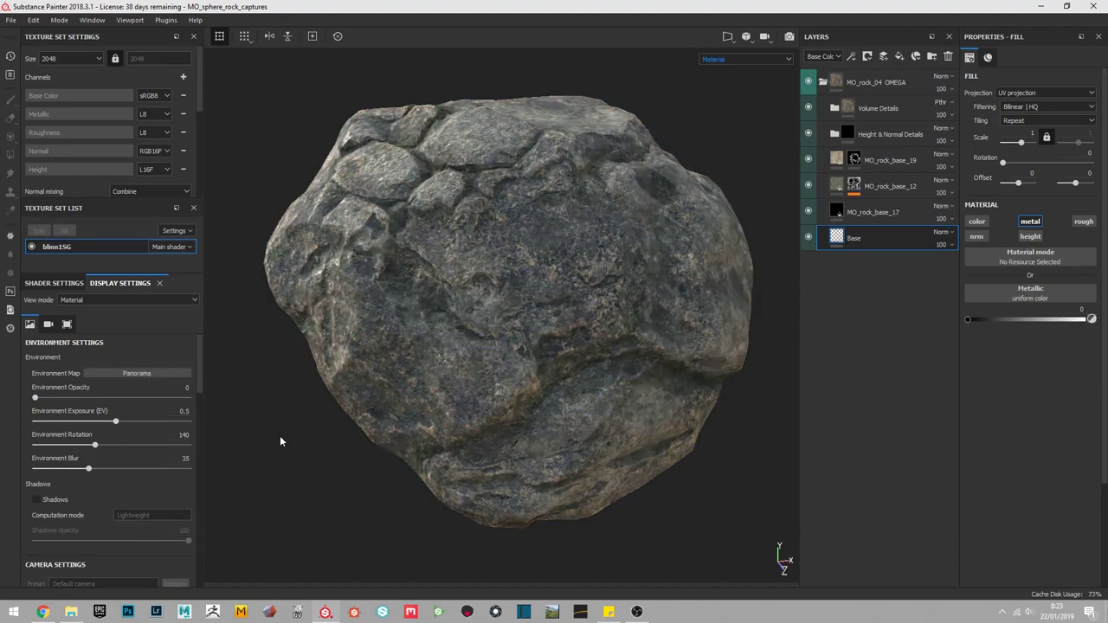
shift+right_drag(279, 436, 390, 390)
alt+drag(390, 390, 554, 353)
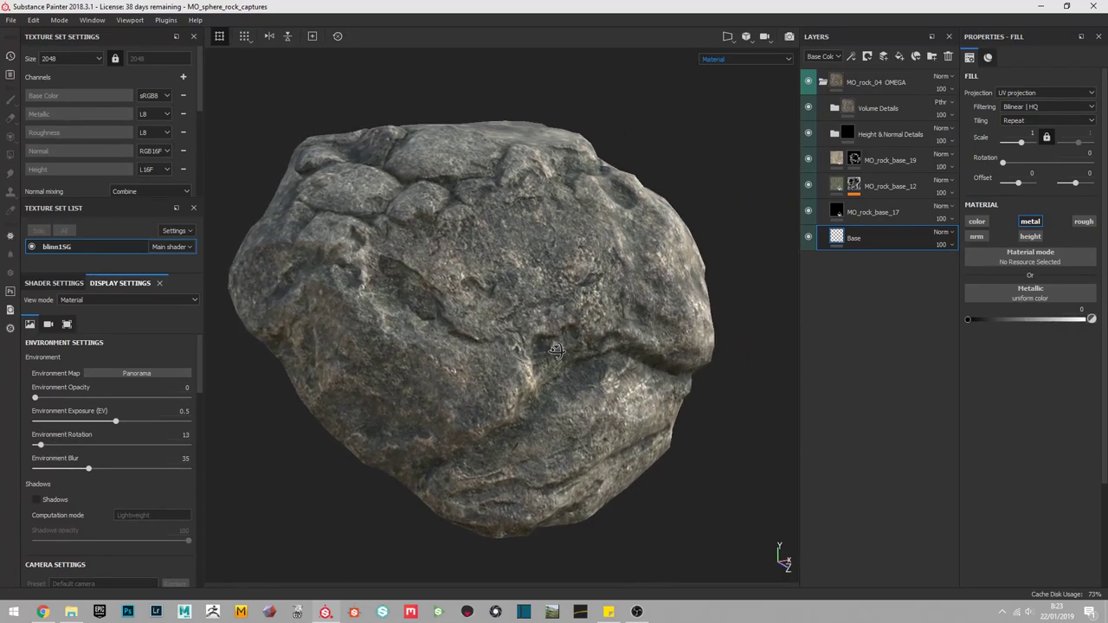
shift+right_drag(555, 354, 559, 351)
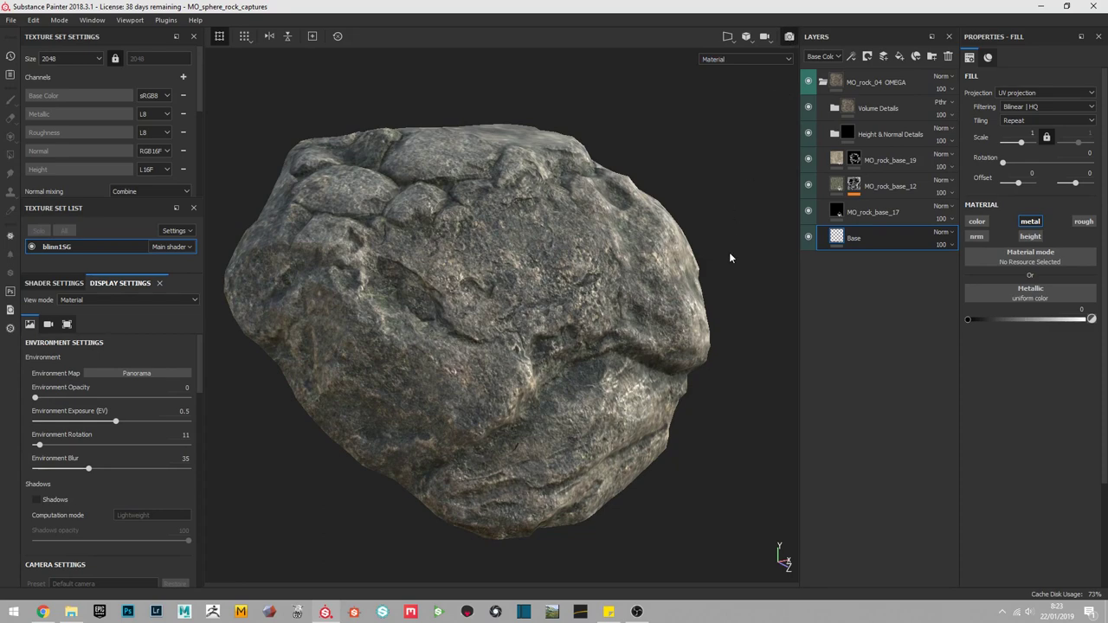
key(F10)
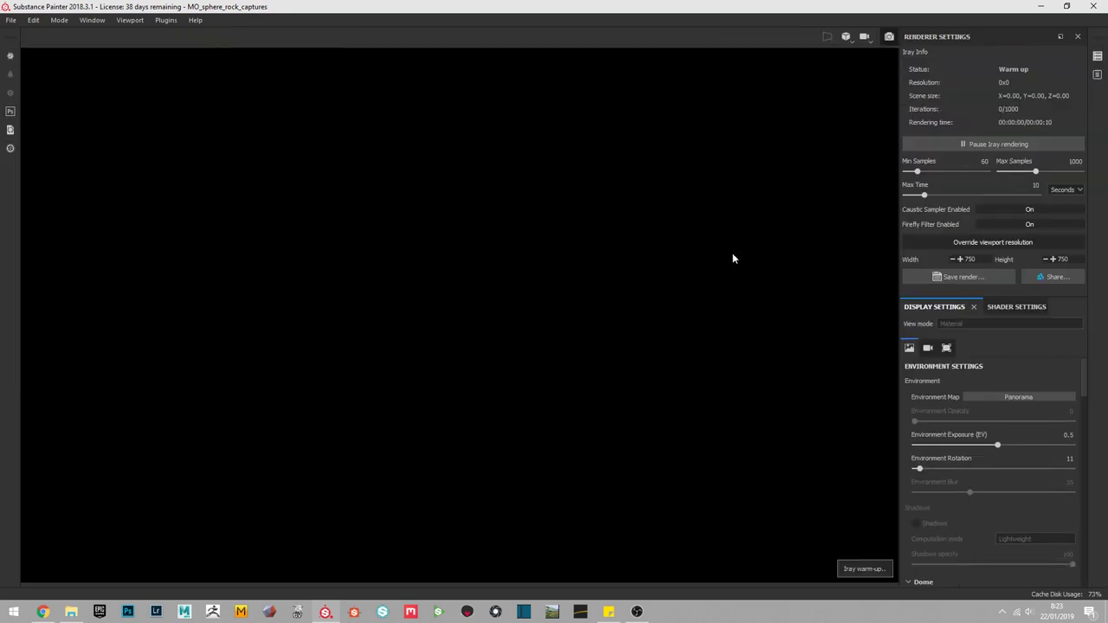